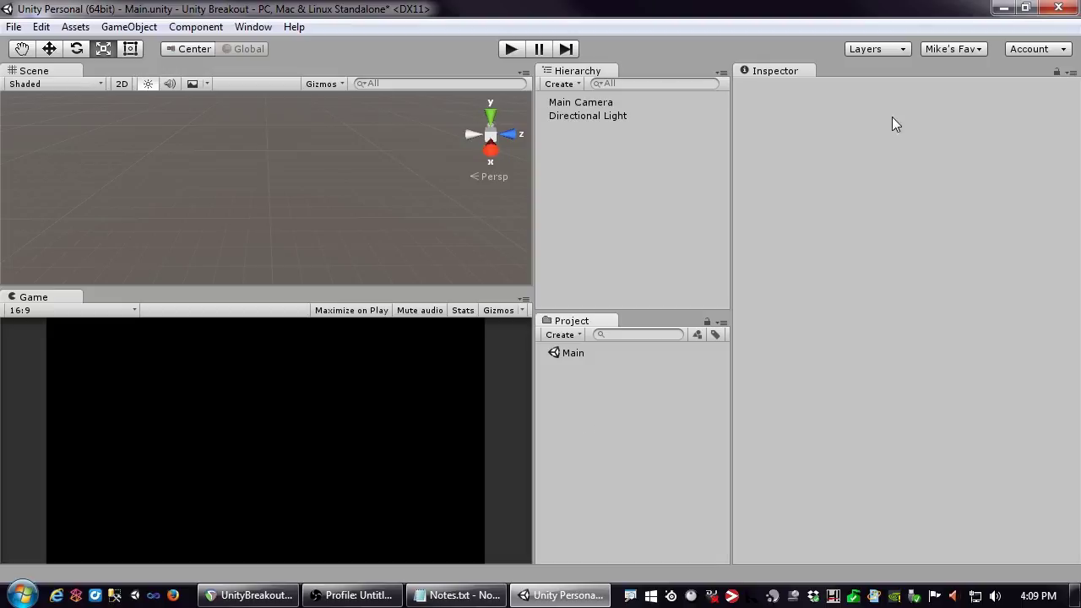
Select the Main Camera, at position 0, 1, -10, and try each transform tool
click(575, 104)
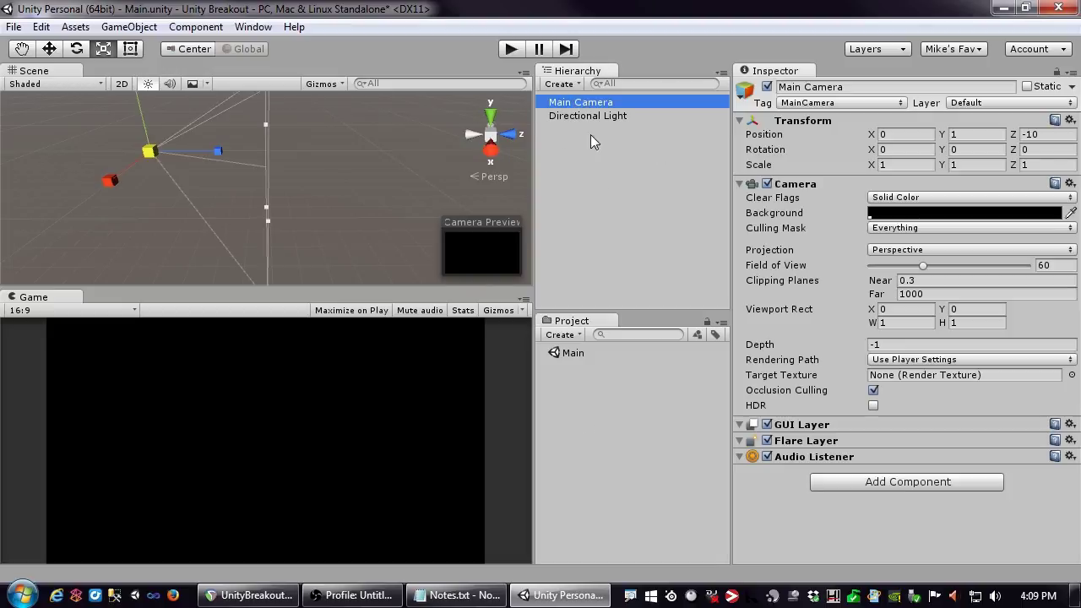
click(48, 50)
click(76, 49)
click(103, 48)
click(131, 49)
click(23, 51)
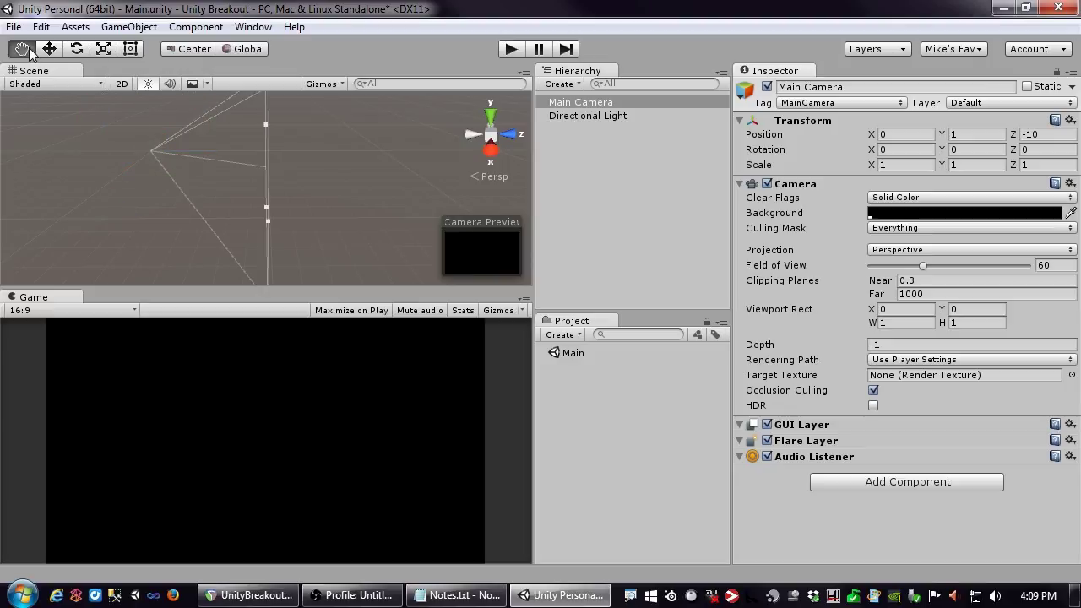
Orbit and pan around the camera's frustum, then cycle the tools back to Hand
right_drag(241, 186, 205, 196)
drag(205, 196, 183, 200)
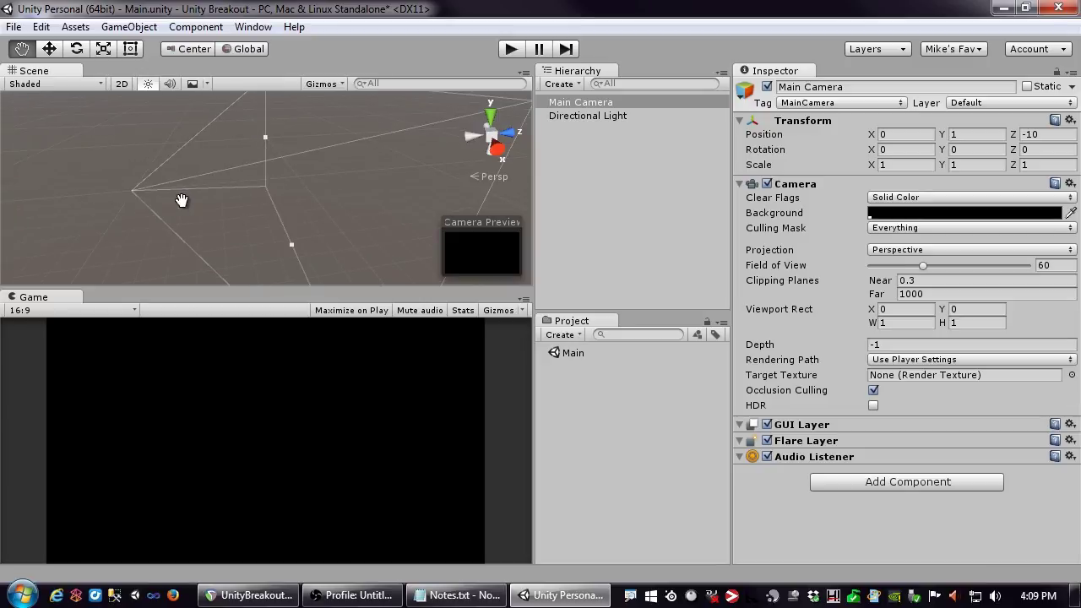
drag(271, 205, 212, 203)
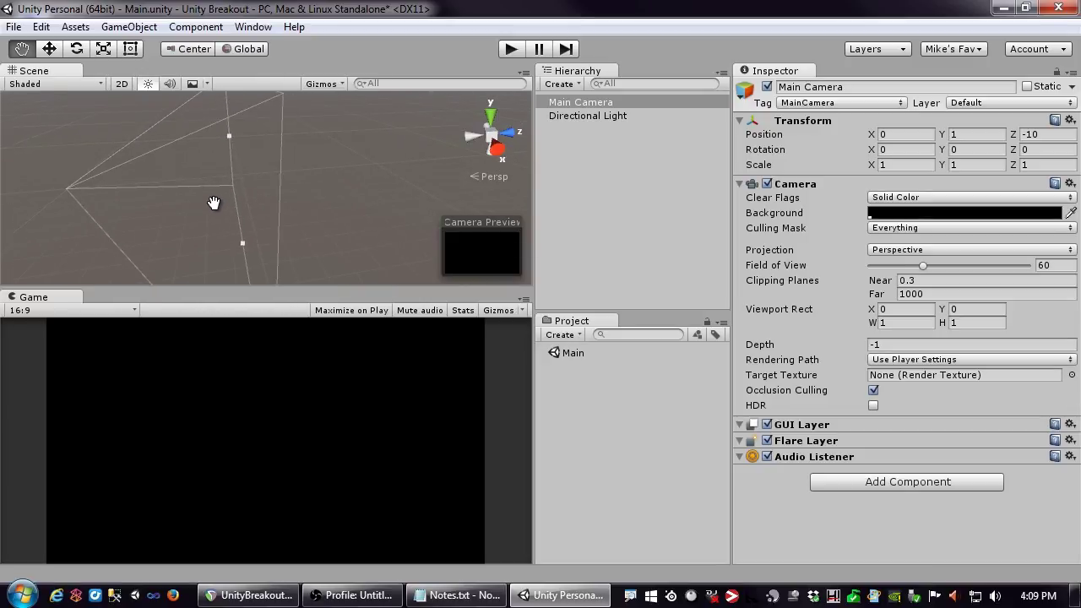
click(49, 48)
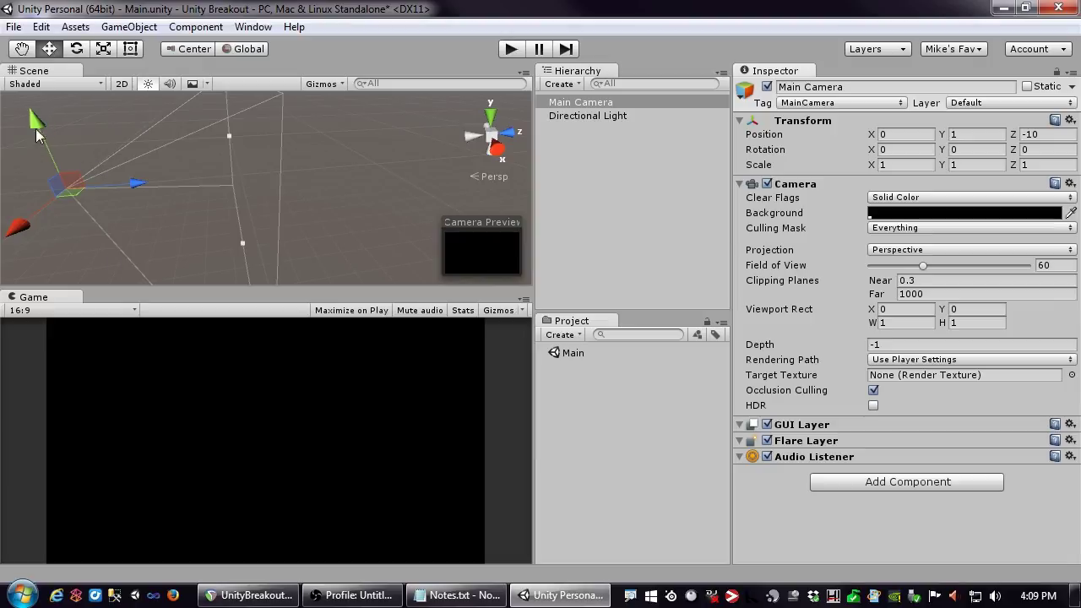
click(74, 54)
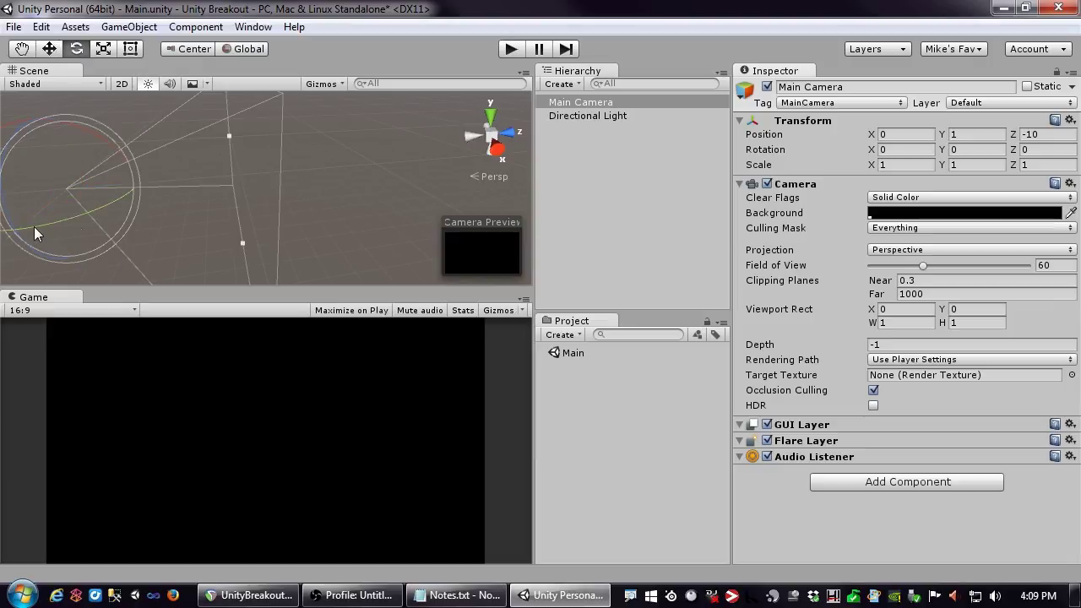
click(103, 48)
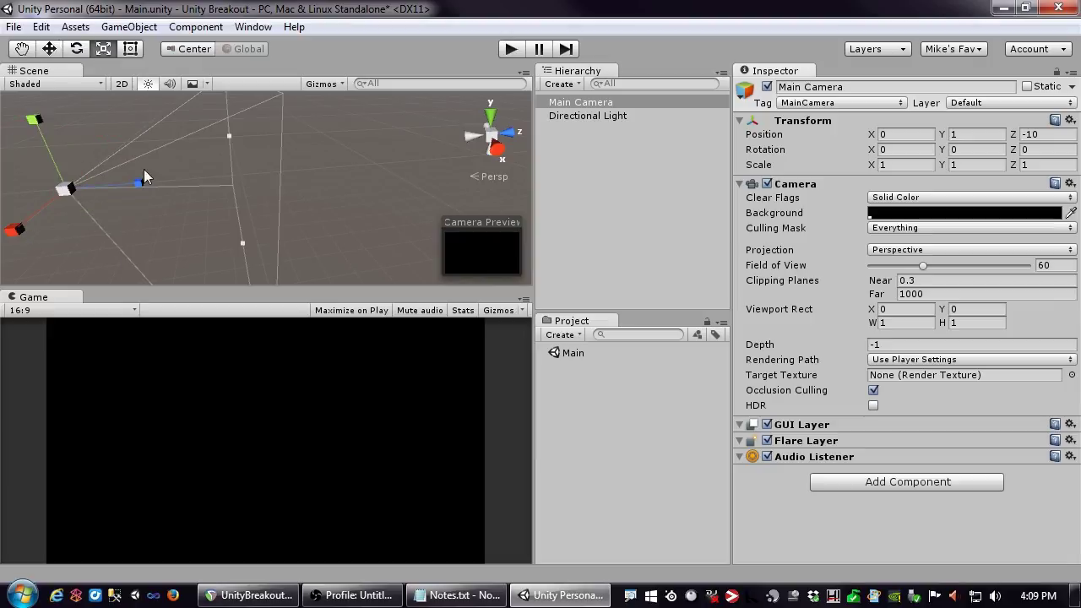
click(130, 48)
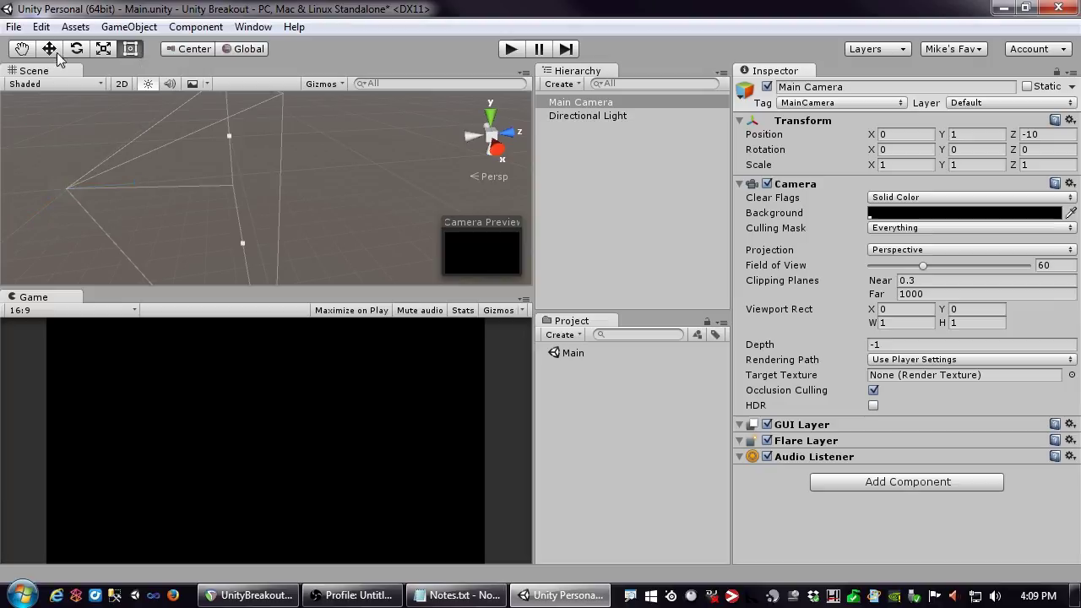
click(21, 50)
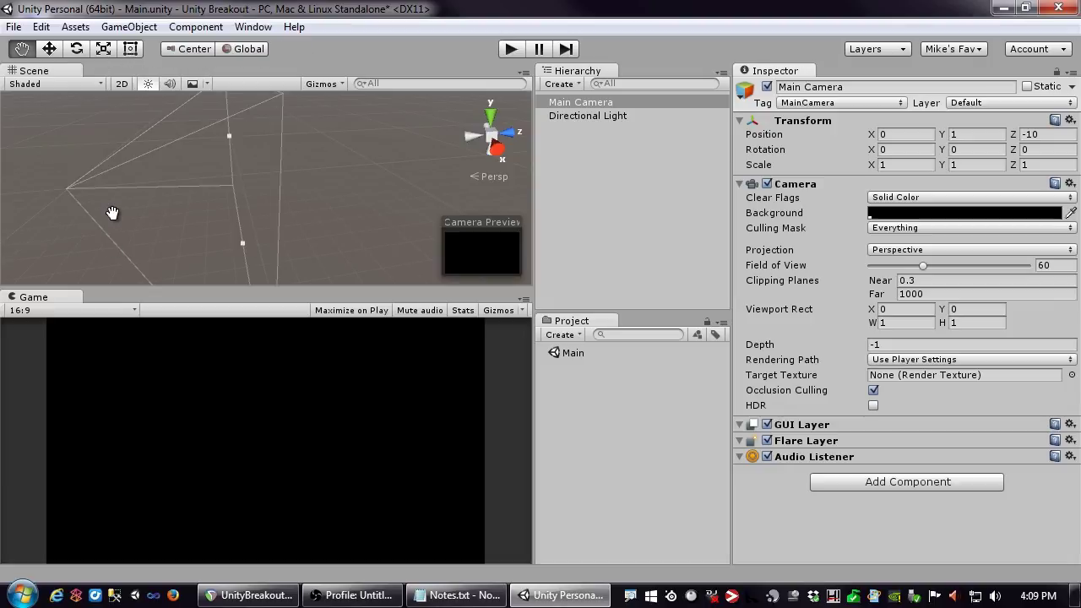
Create a Cube via Hierarchy Create > 3D Object > Cube and frame it
click(558, 85)
mouse_move(583, 140)
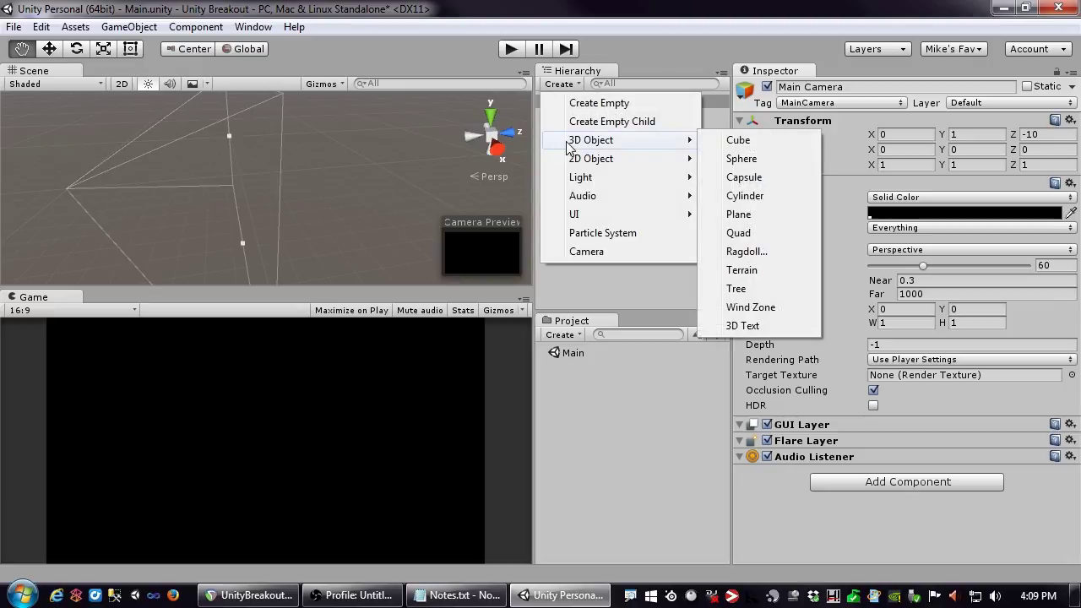
click(714, 139)
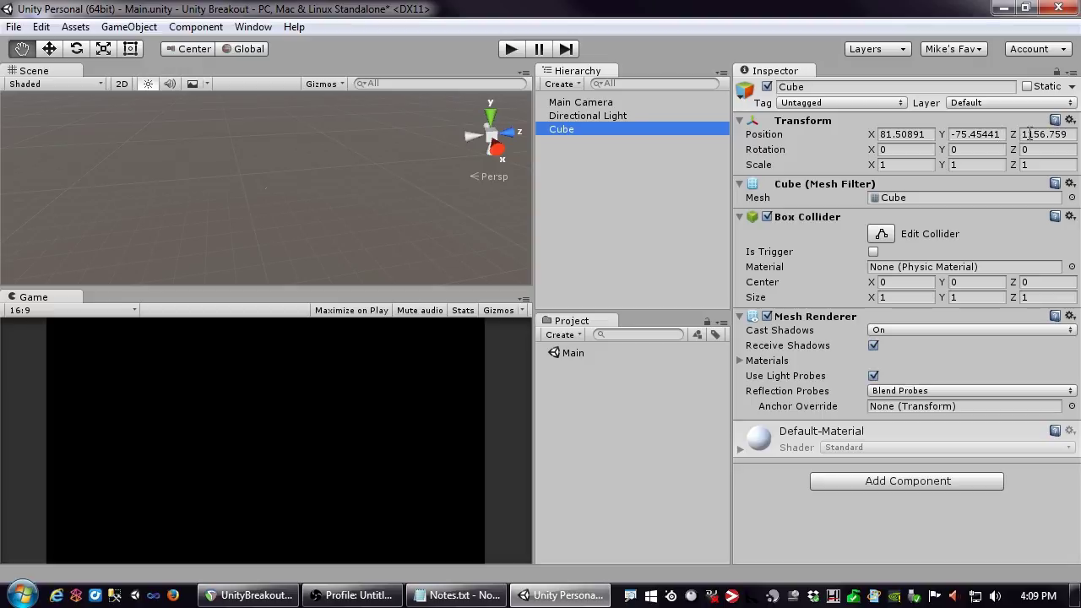
click(1070, 121)
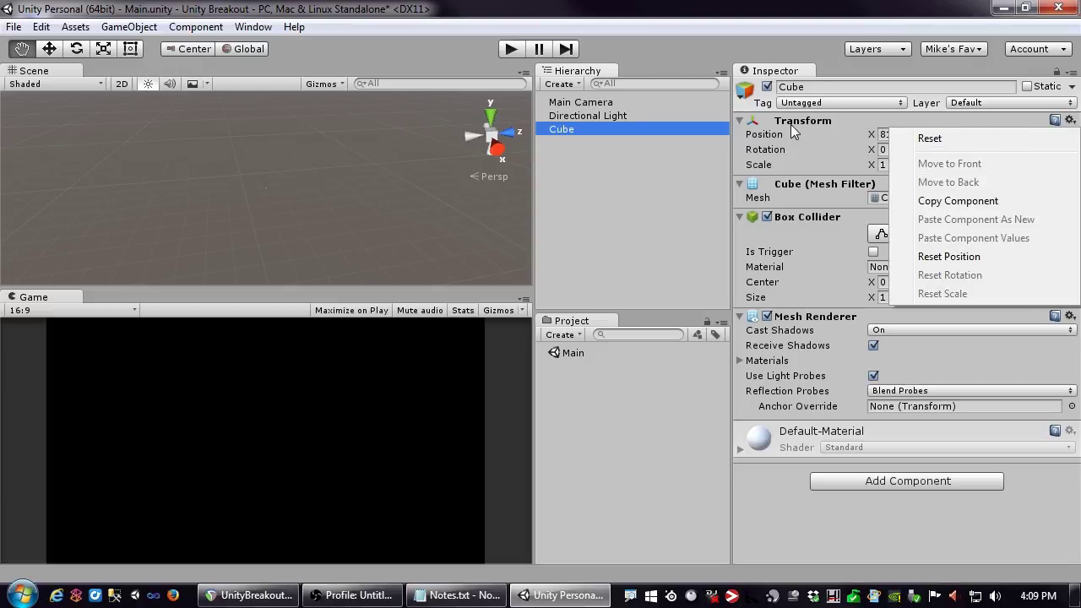
click(841, 138)
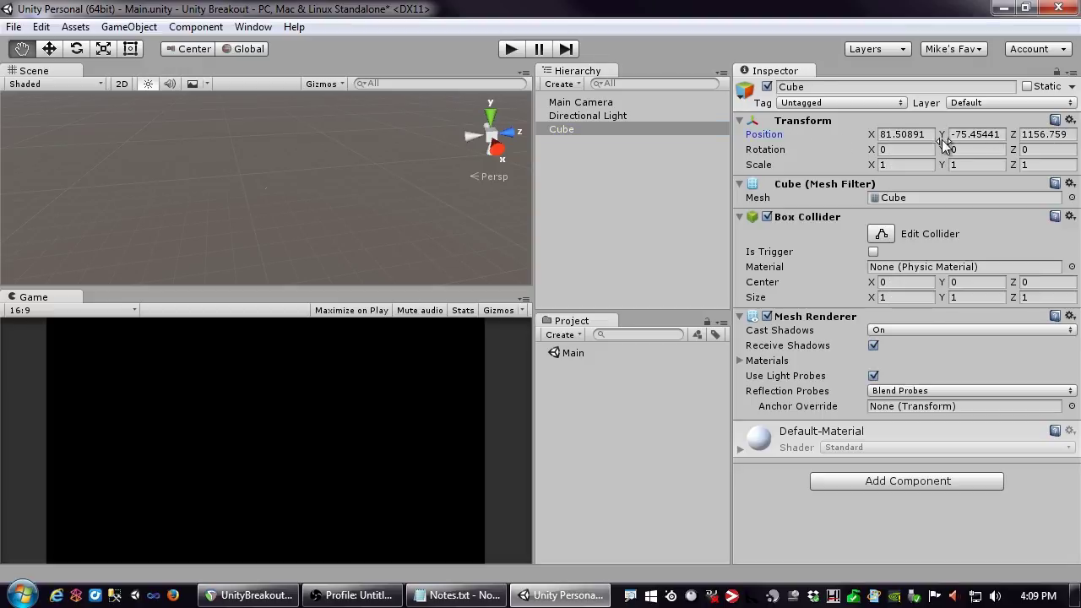
double_click(562, 129)
scroll(283, 198, down, 3)
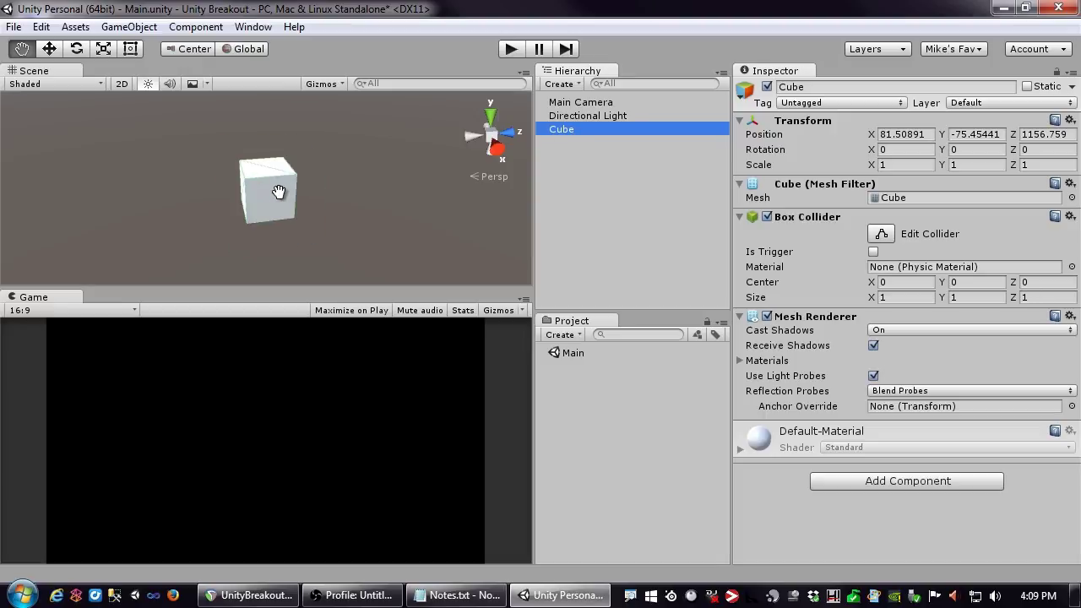
Select the Cube alone and Reset its Transform to position 0, 0, 0
ctrl+click(573, 104)
scroll(185, 203, down, 5)
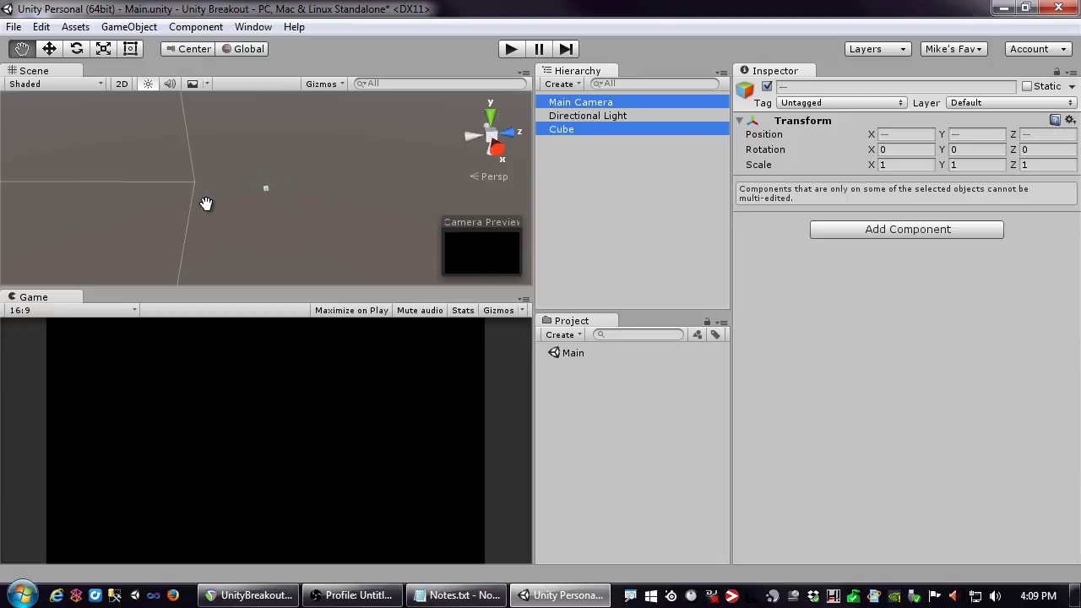
scroll(217, 211, up, 4)
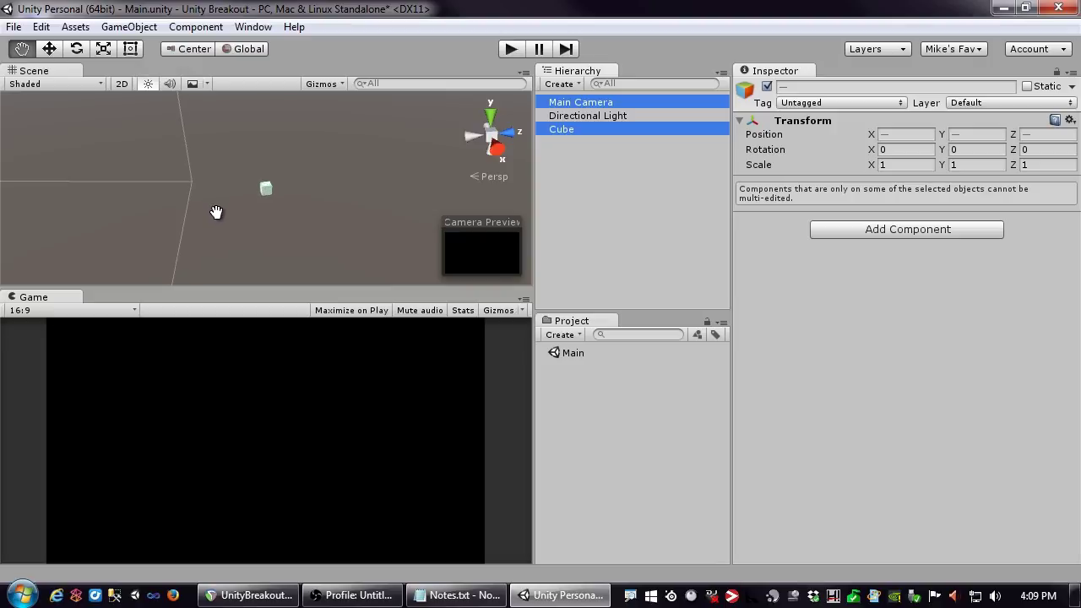
click(297, 218)
click(609, 163)
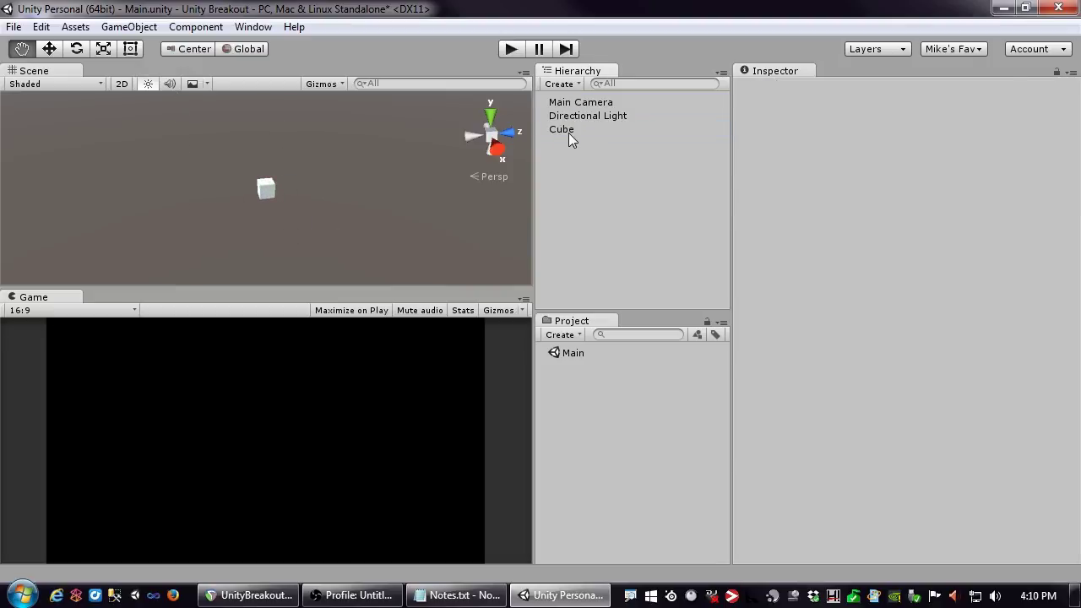
click(568, 131)
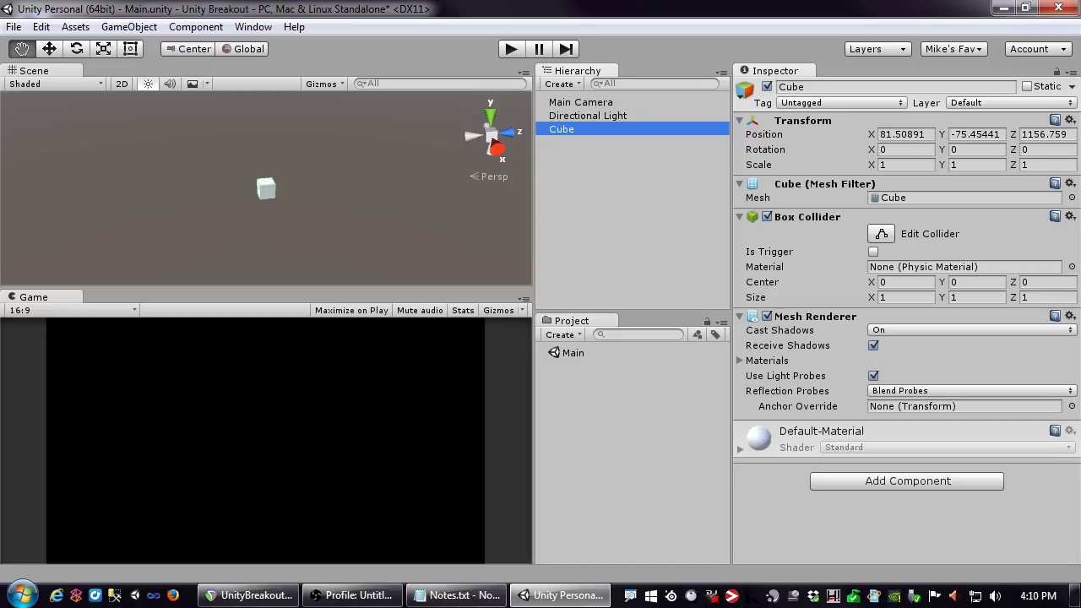
click(1069, 121)
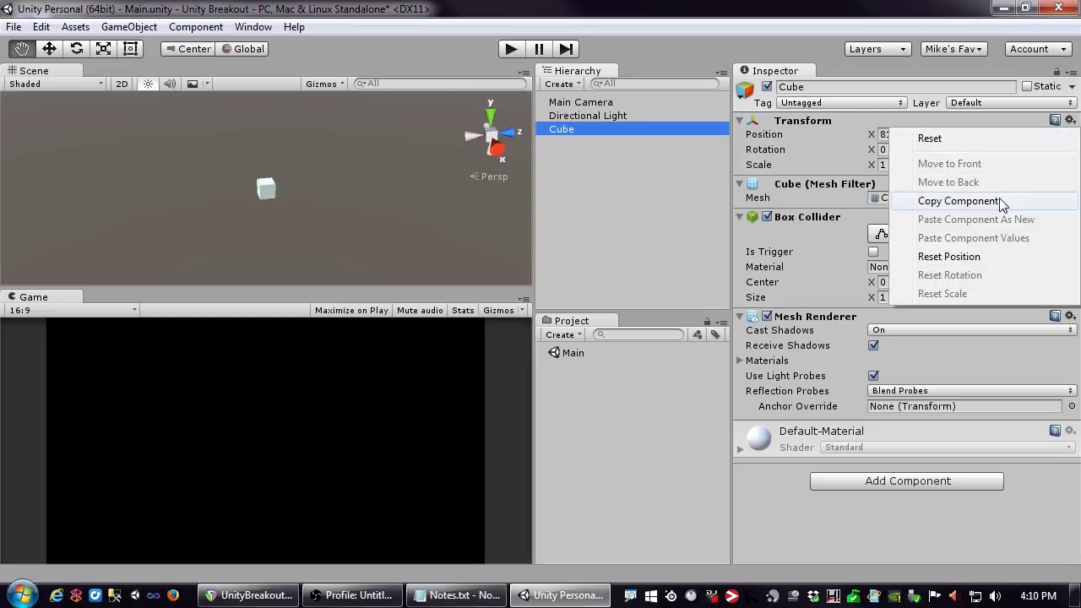
click(980, 138)
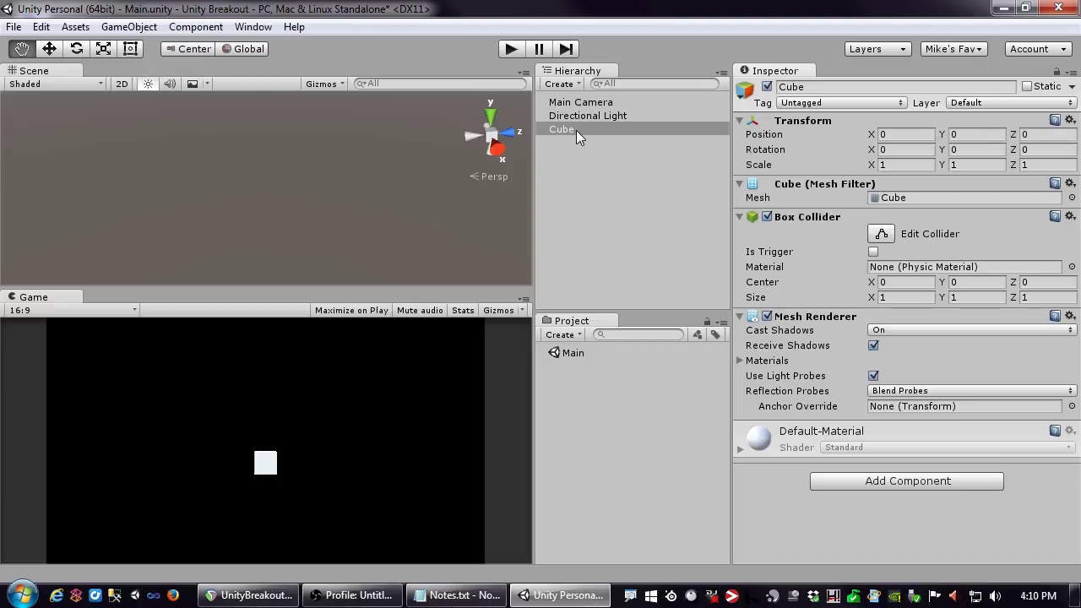
Create a second cube, Cube (1), and Reset its Transform to 0, 0, 0
click(559, 84)
mouse_move(639, 145)
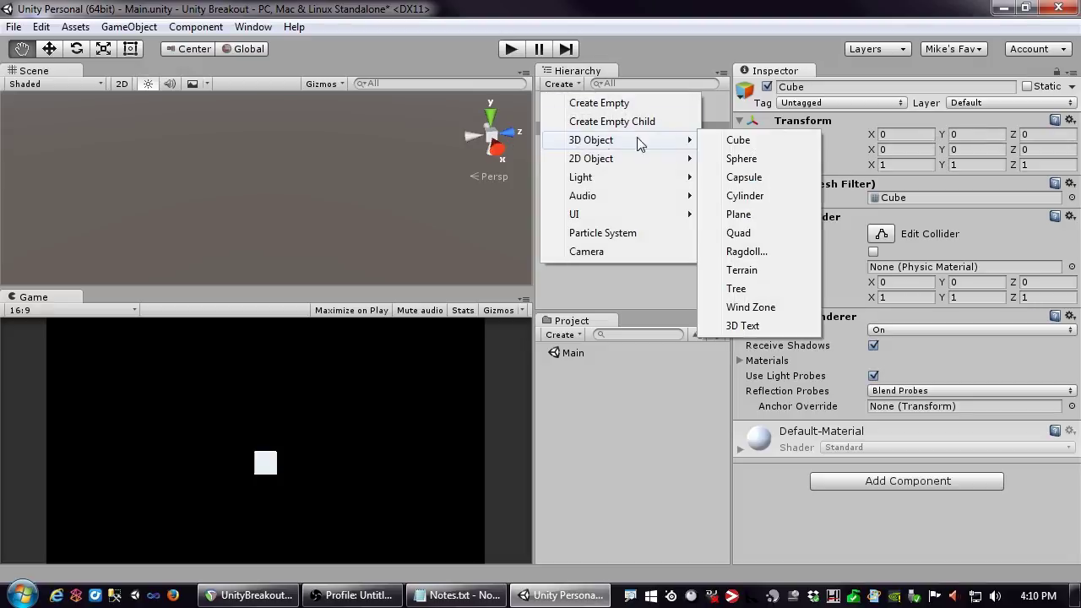
click(716, 142)
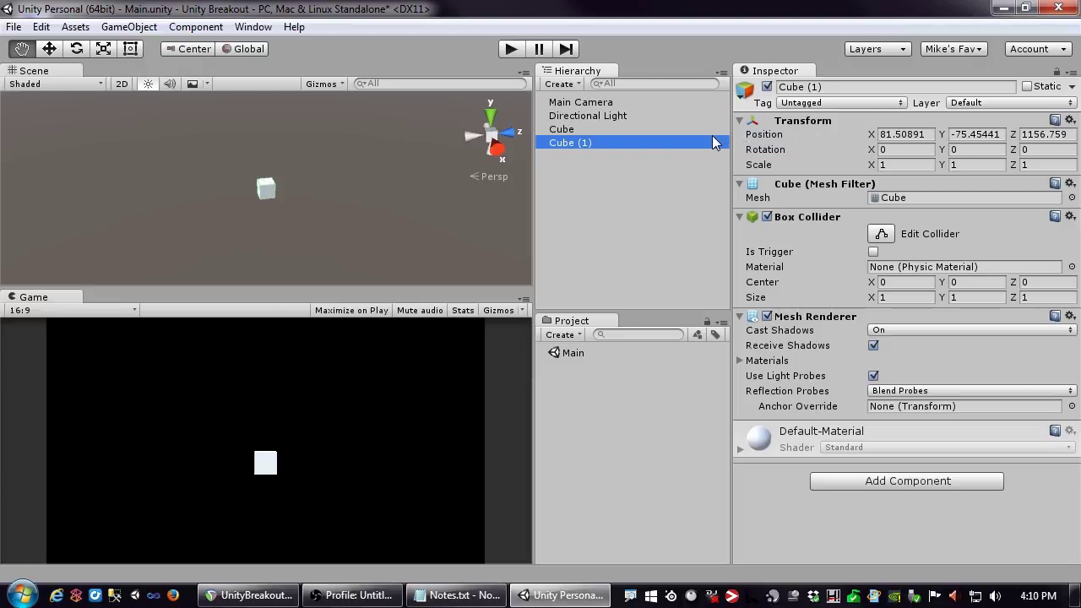
click(1069, 120)
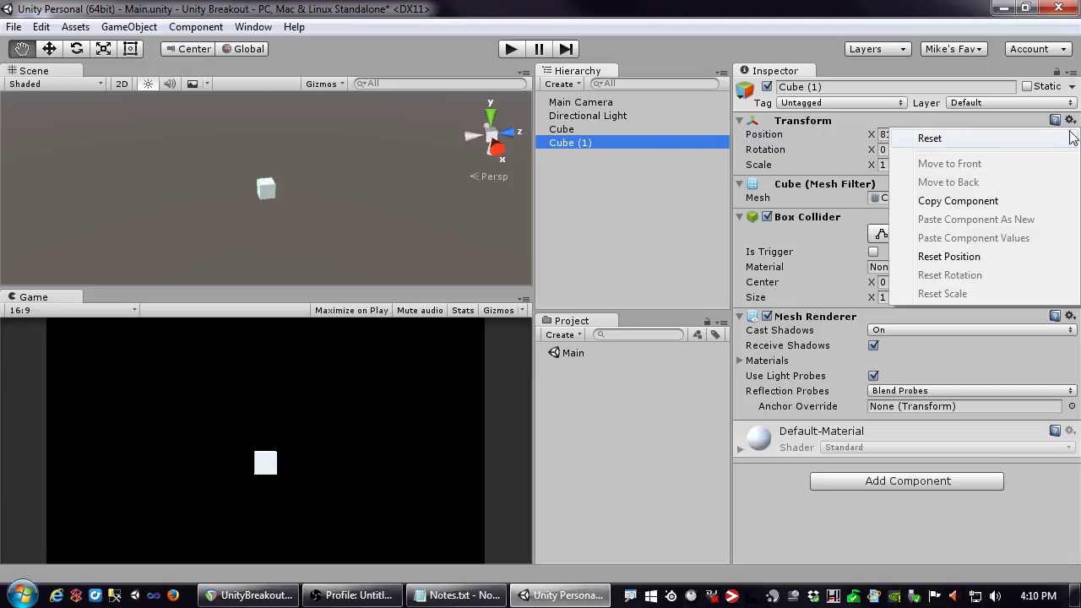
click(1014, 138)
Frame the original Cube and step the scene gizmo through axis views back to perspective
click(567, 128)
click(562, 144)
click(563, 132)
double_click(564, 132)
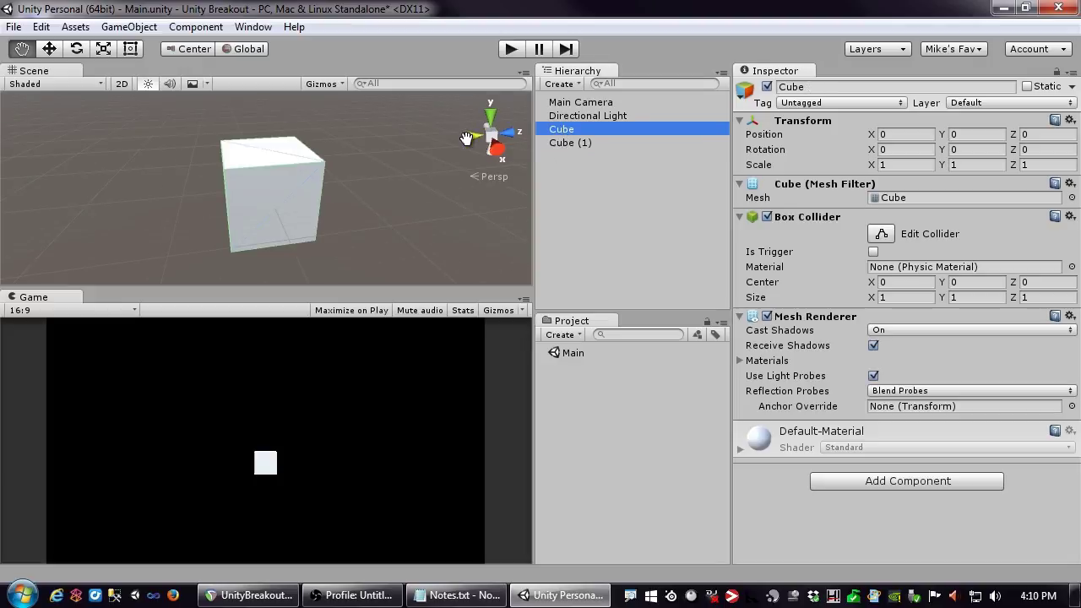
click(496, 152)
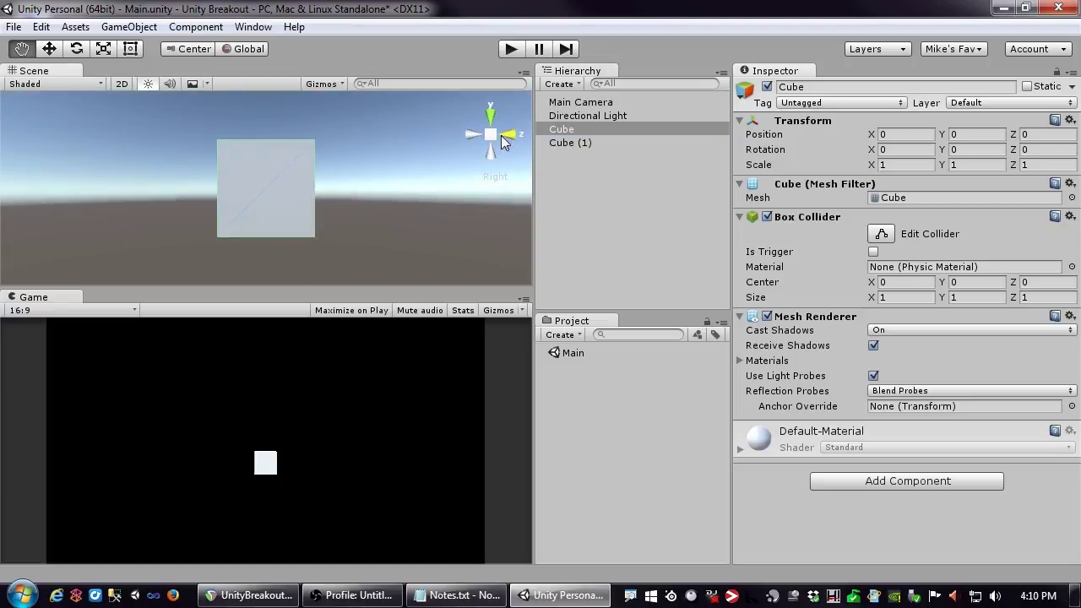
click(514, 132)
click(514, 132)
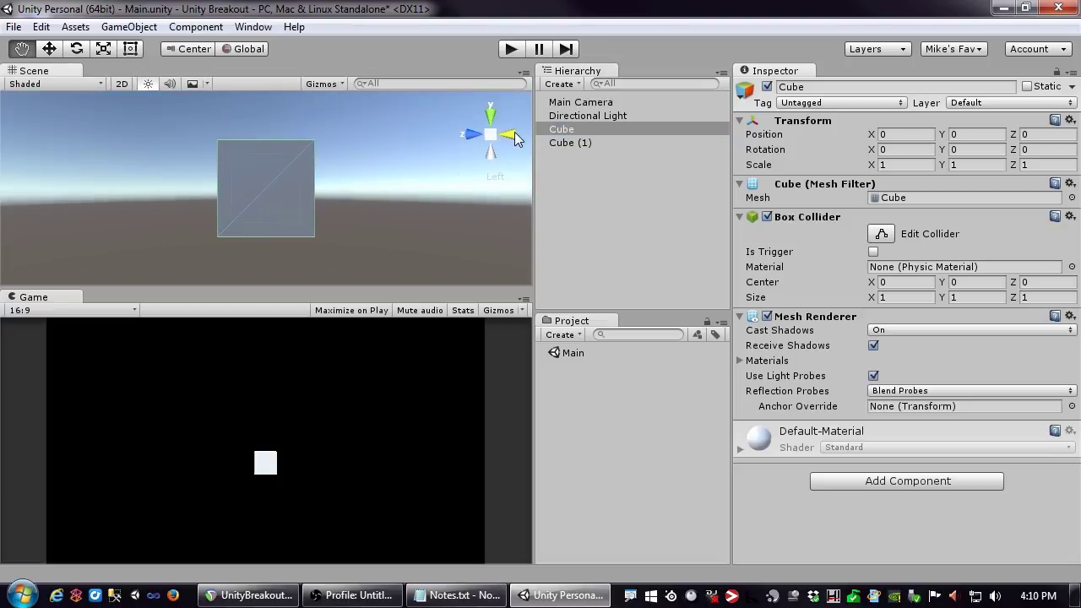
click(514, 131)
click(514, 132)
click(514, 132)
click(515, 132)
click(514, 132)
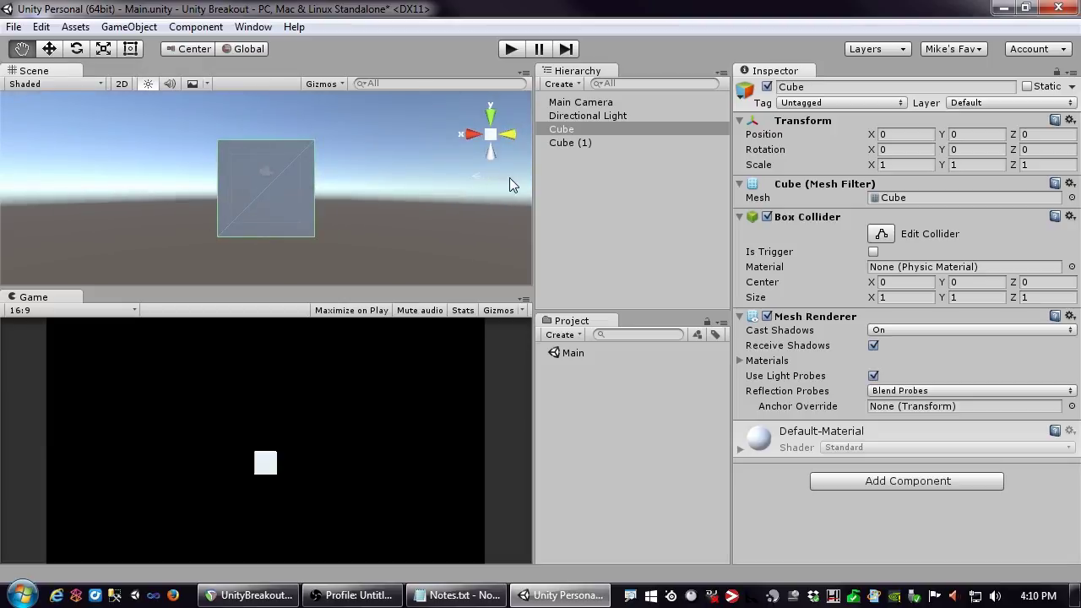
Turn off Scene lighting and uncheck Skybox and Fog in the Scene view effects
click(150, 84)
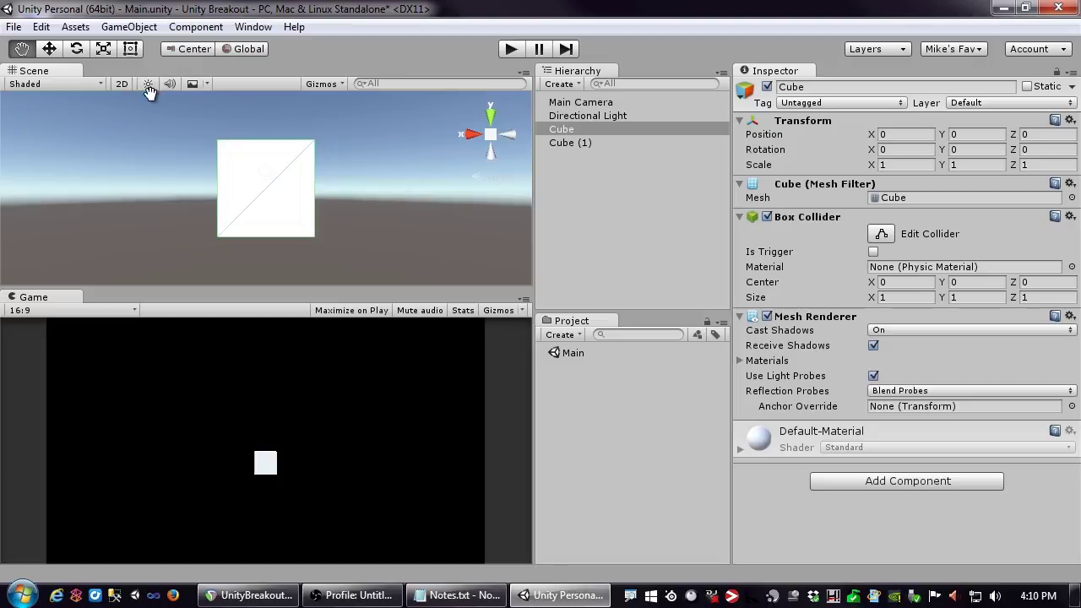
click(209, 84)
click(209, 99)
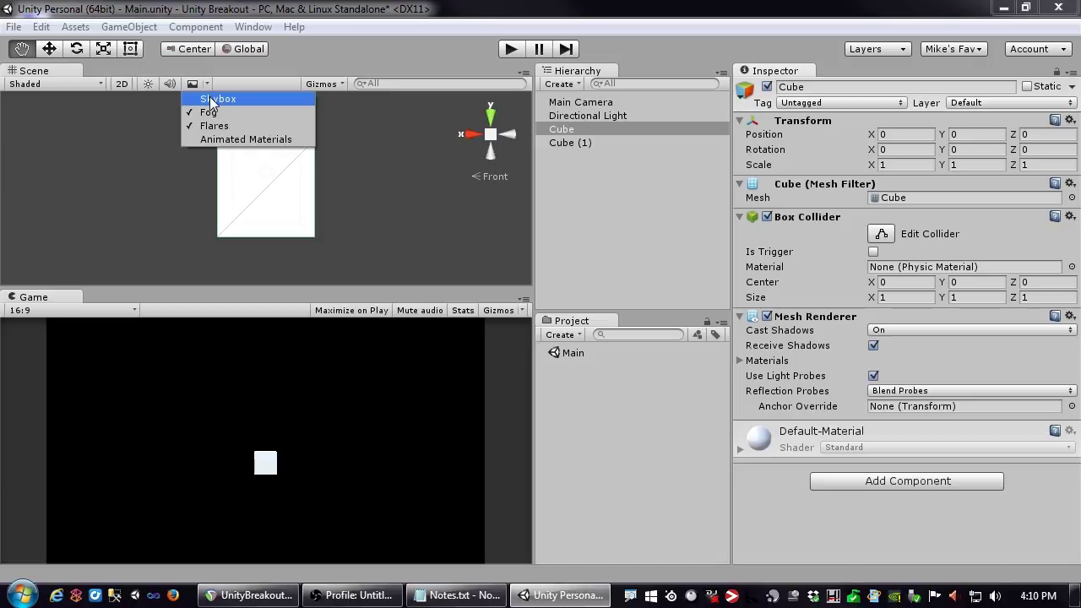
click(206, 83)
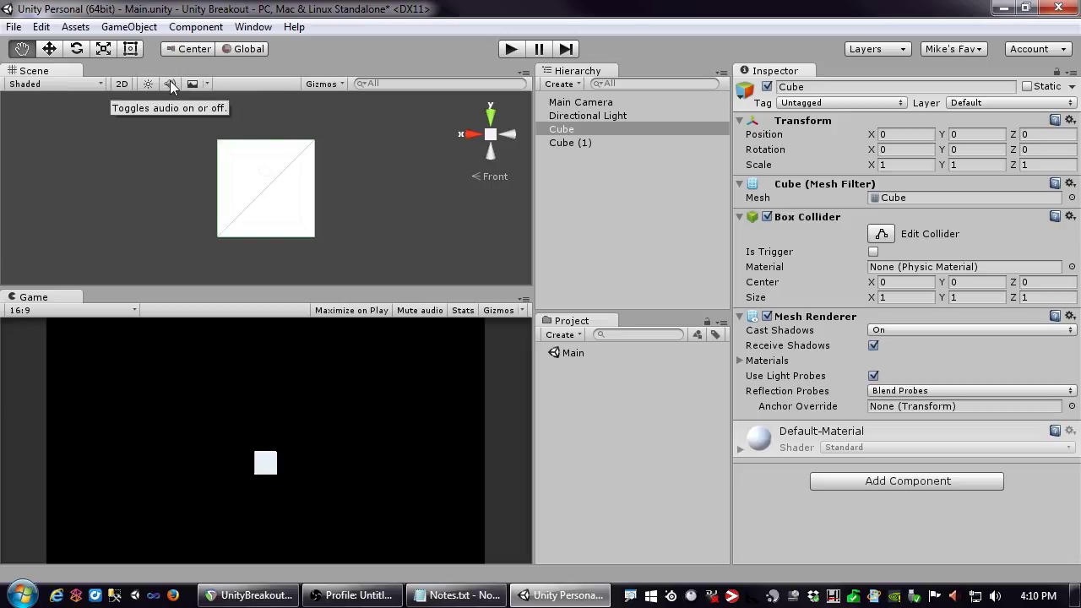
click(205, 84)
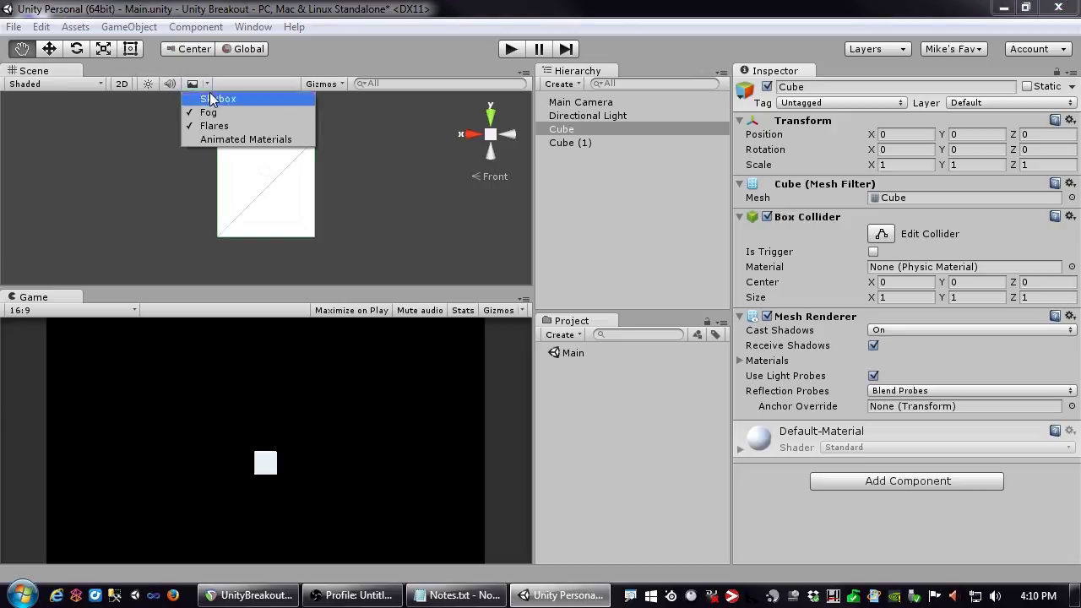
click(208, 112)
click(205, 84)
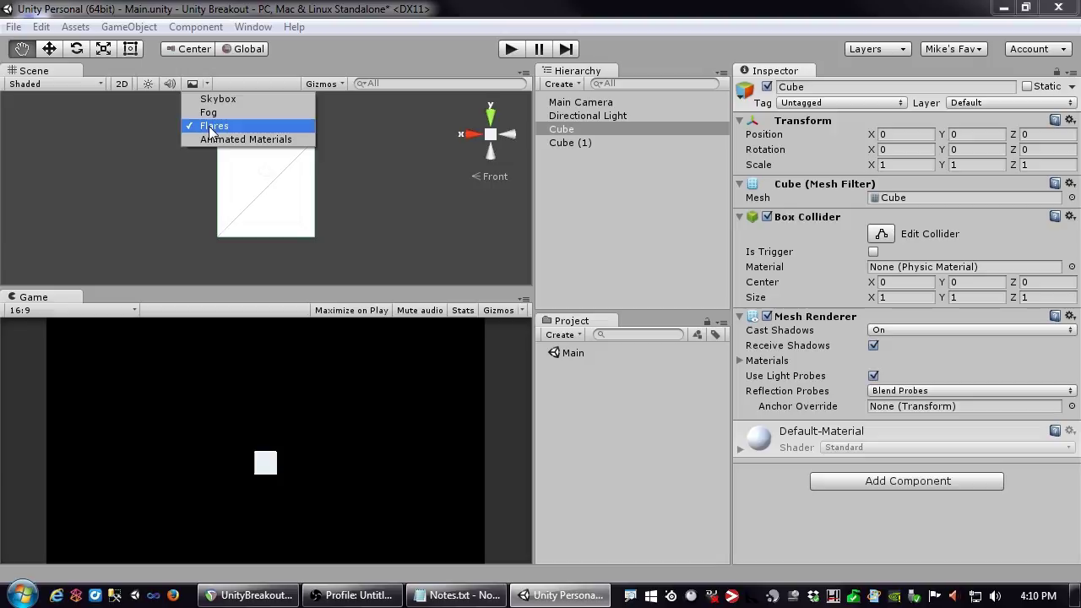
click(210, 82)
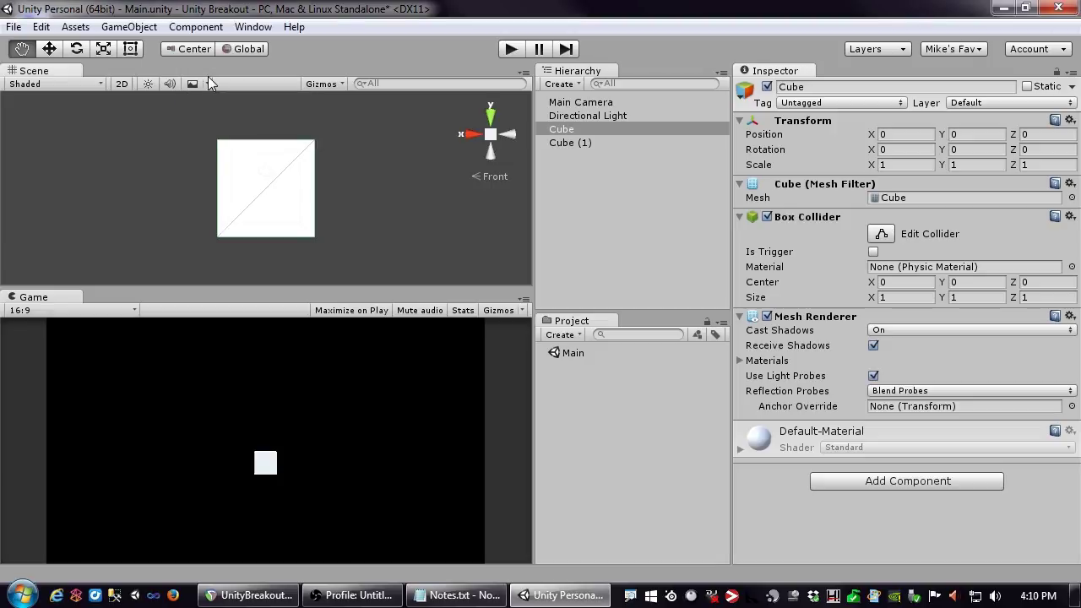
Toggle Scene view lighting on and off, leaving it off
click(143, 88)
click(147, 86)
click(147, 87)
click(147, 86)
Select the Main Camera and scroll through its settings
scroll(377, 161, down, 5)
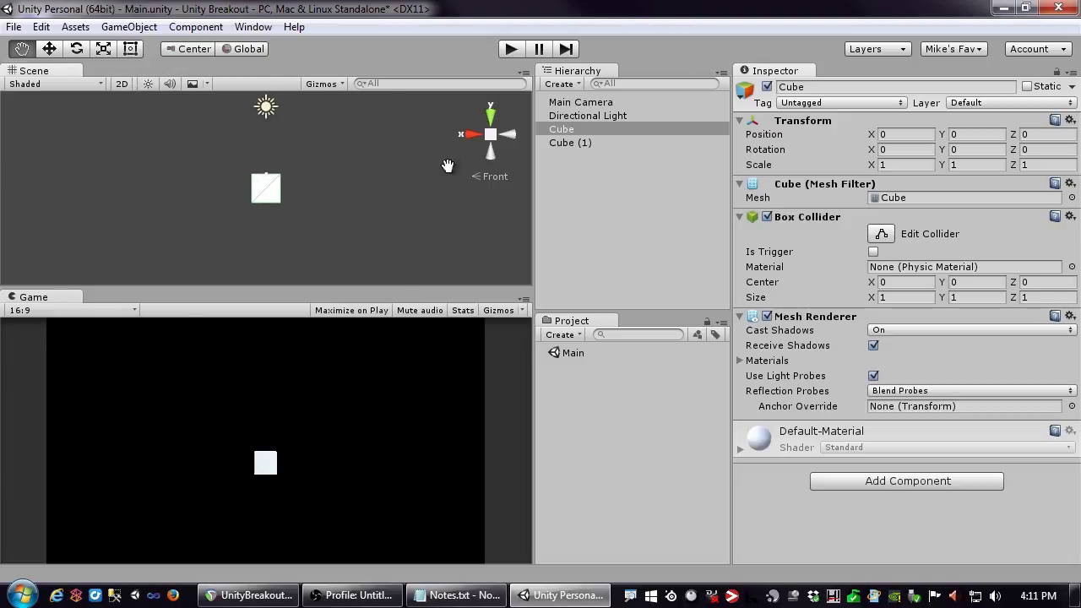
click(579, 103)
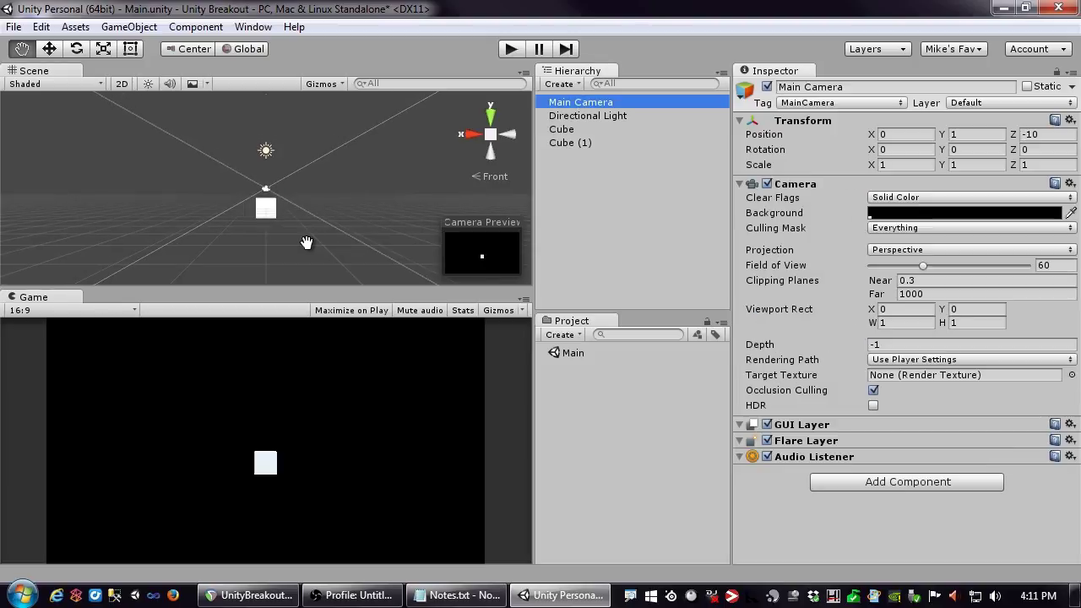
scroll(299, 234, up, 5)
scroll(279, 222, down, 5)
scroll(280, 222, up, 4)
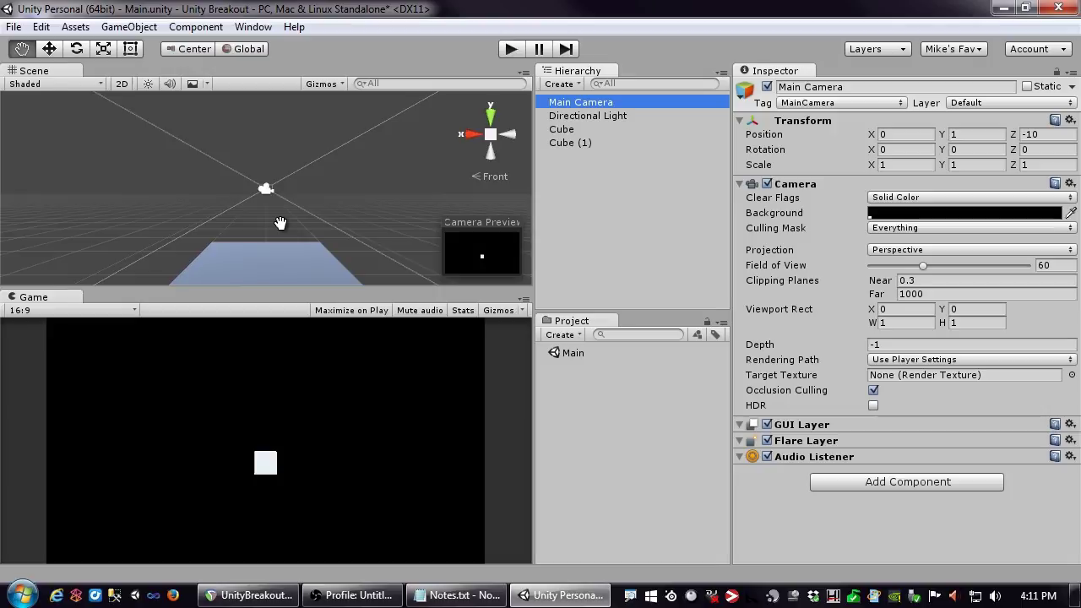
scroll(280, 222, down, 5)
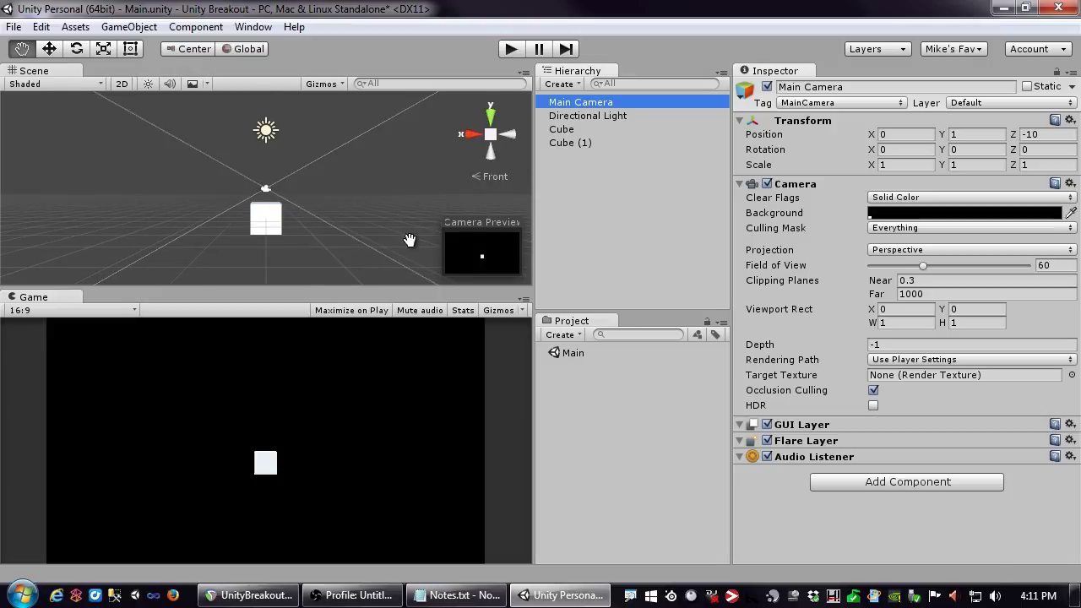
Drag the first Cube along X to 1.62, beside Cube (1)
click(572, 131)
click(49, 49)
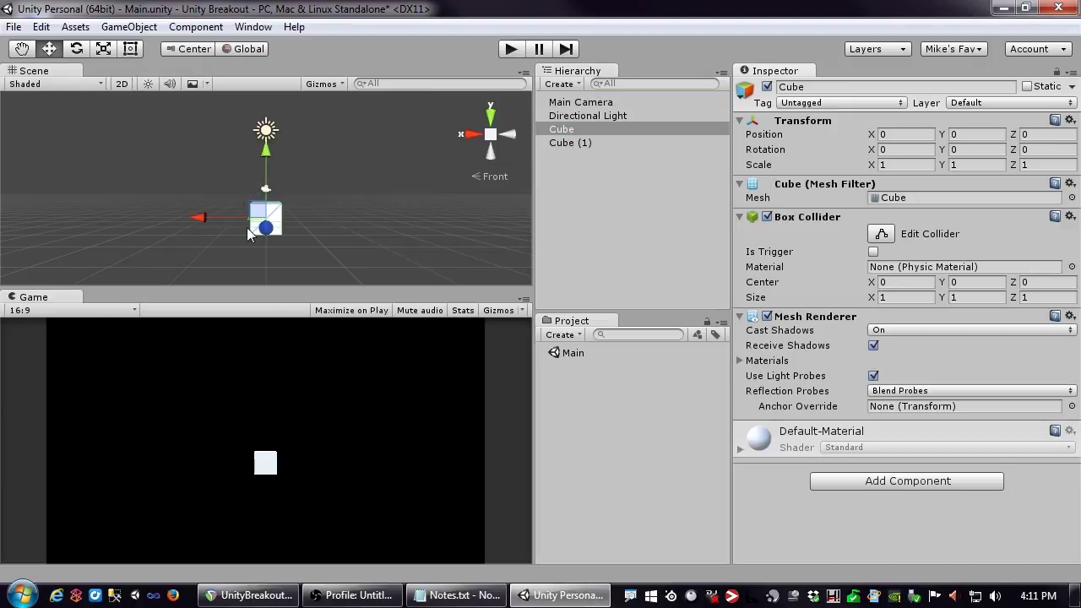
drag(203, 218, 152, 234)
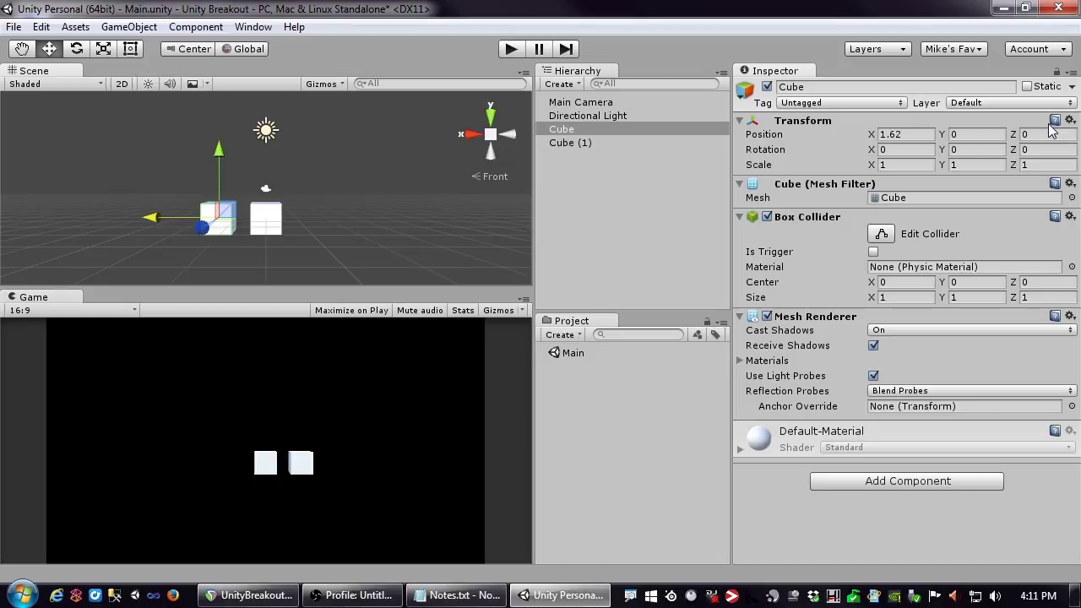
click(581, 103)
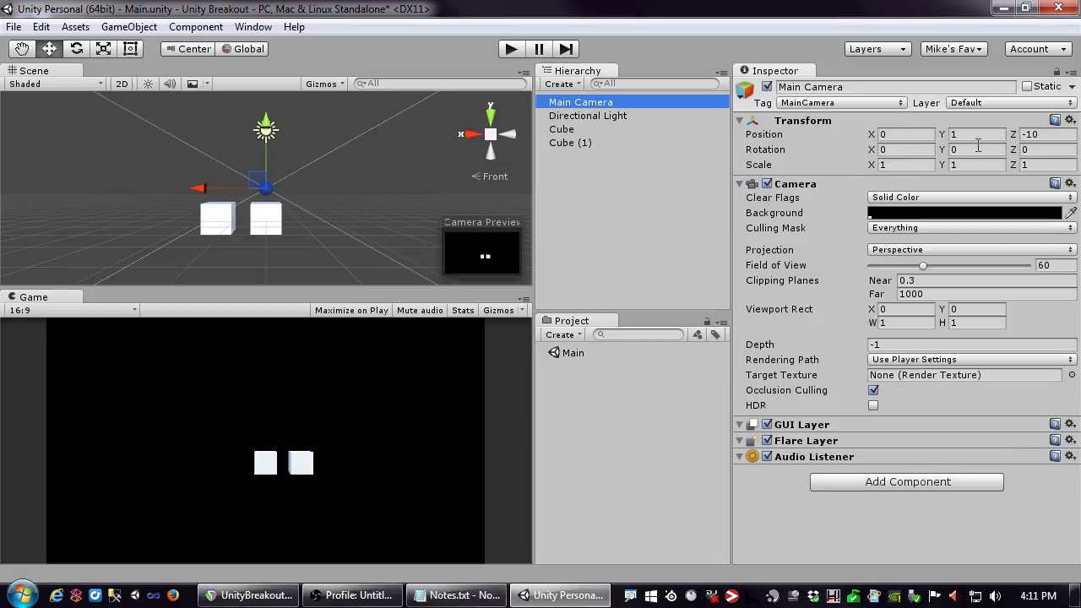
Set the Main Camera's Position Z to 10 and frame it in the Scene view
click(1029, 135)
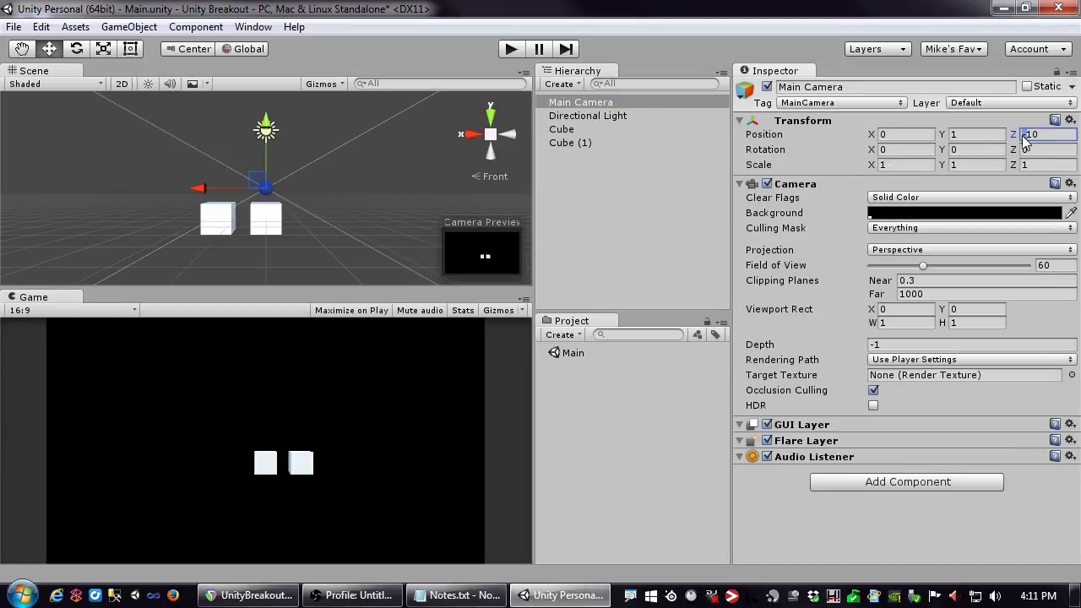
text(10)
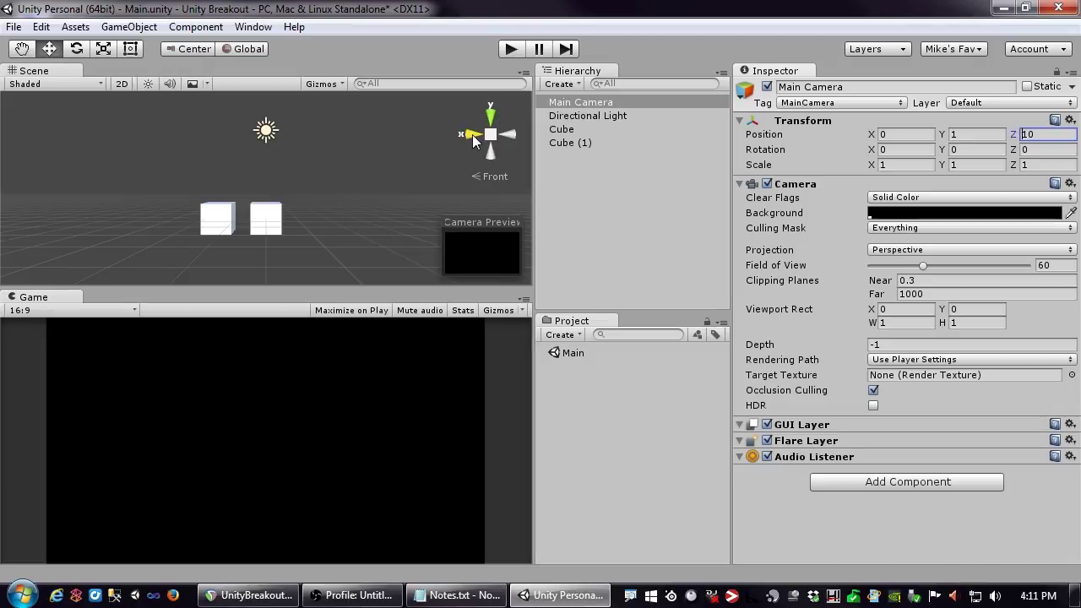
alt+drag(367, 196, 355, 225)
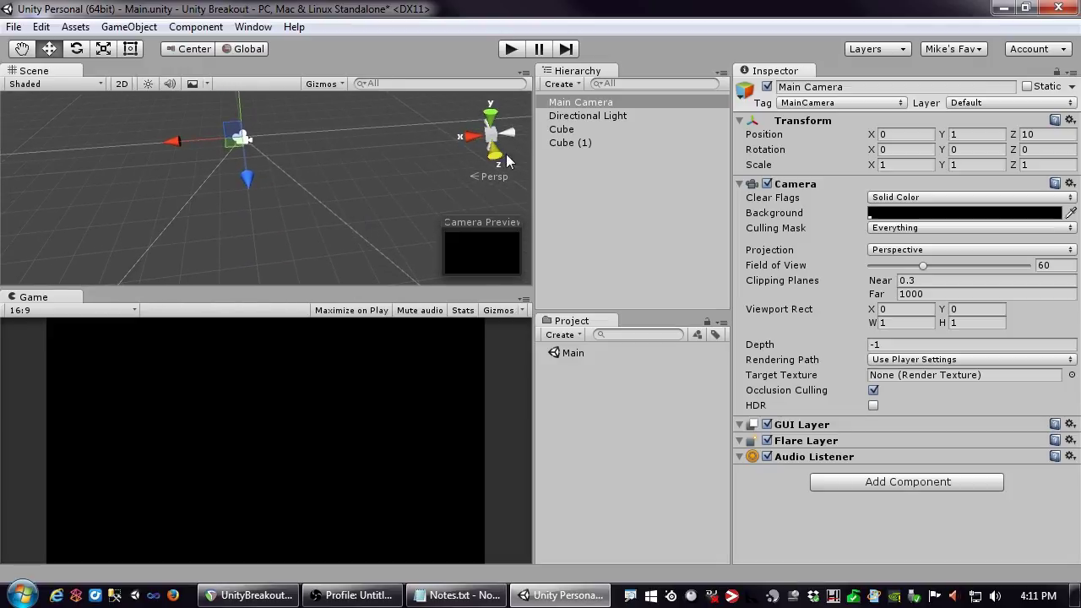
key(f)
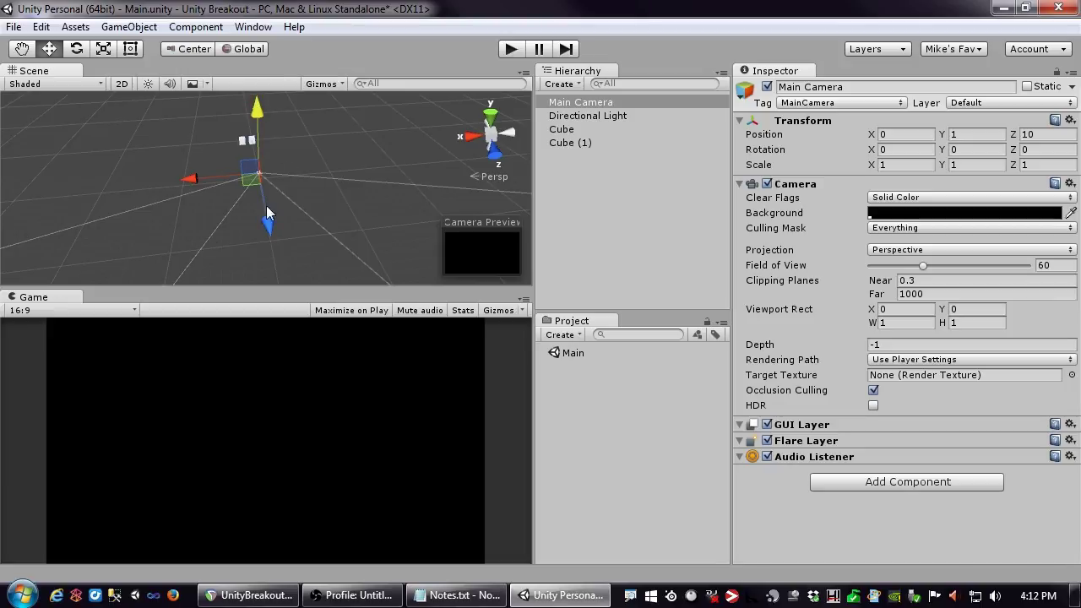
Set the Main Camera's Rotation Y to 180 so it faces the cubes
click(980, 149)
double_click(983, 146)
text(180)
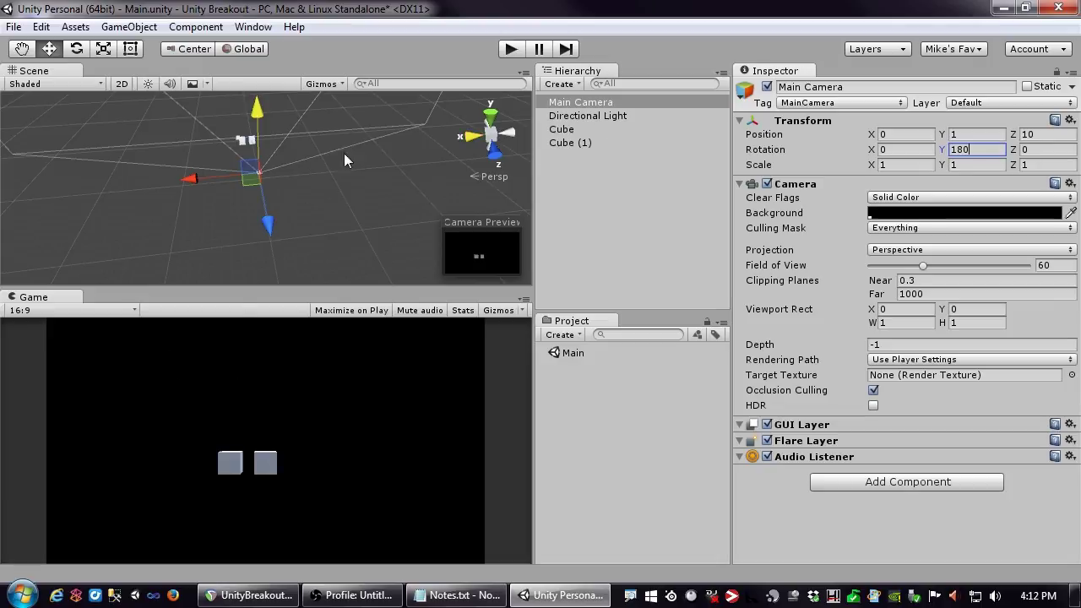
scroll(300, 182, up, 2)
middle_drag(286, 154, 305, 219)
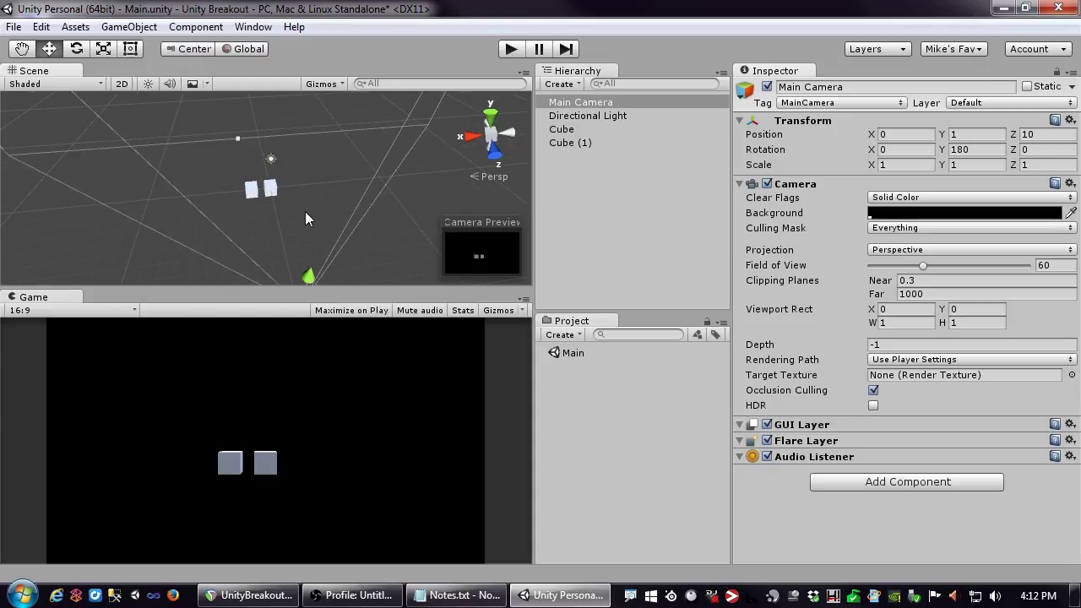
click(599, 115)
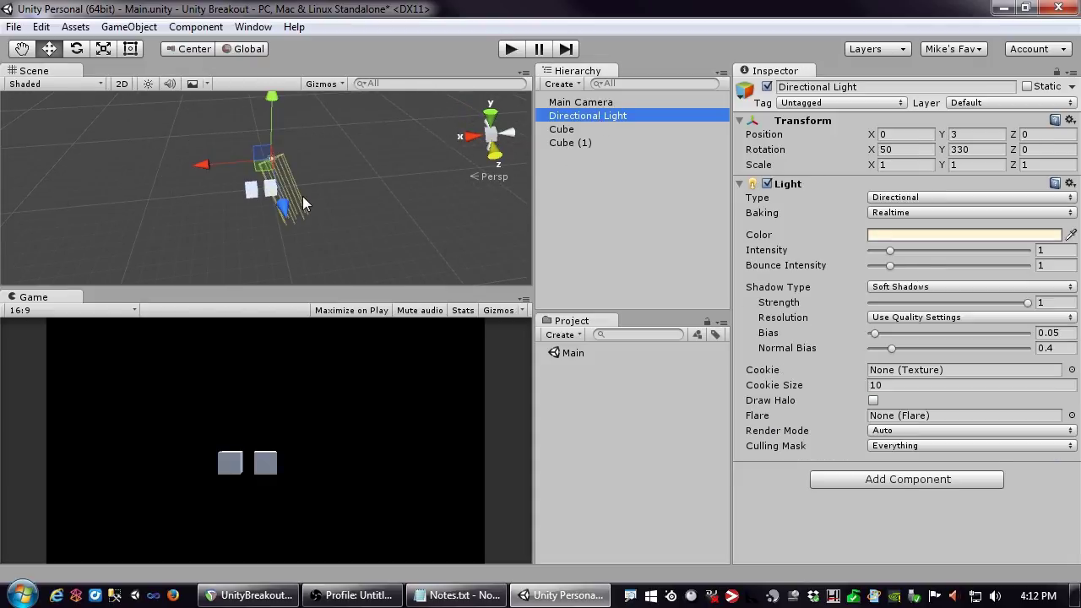
Rotate the Directional Light to a new angle with the Rotate tool
alt+drag(312, 216, 258, 231)
middle_drag(313, 147, 429, 185)
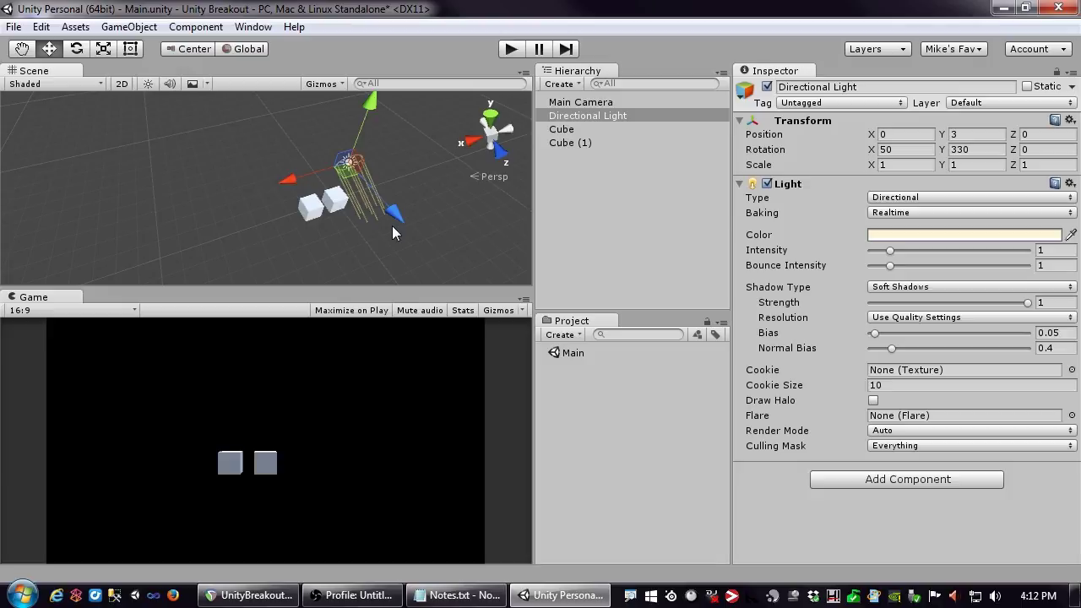
click(76, 49)
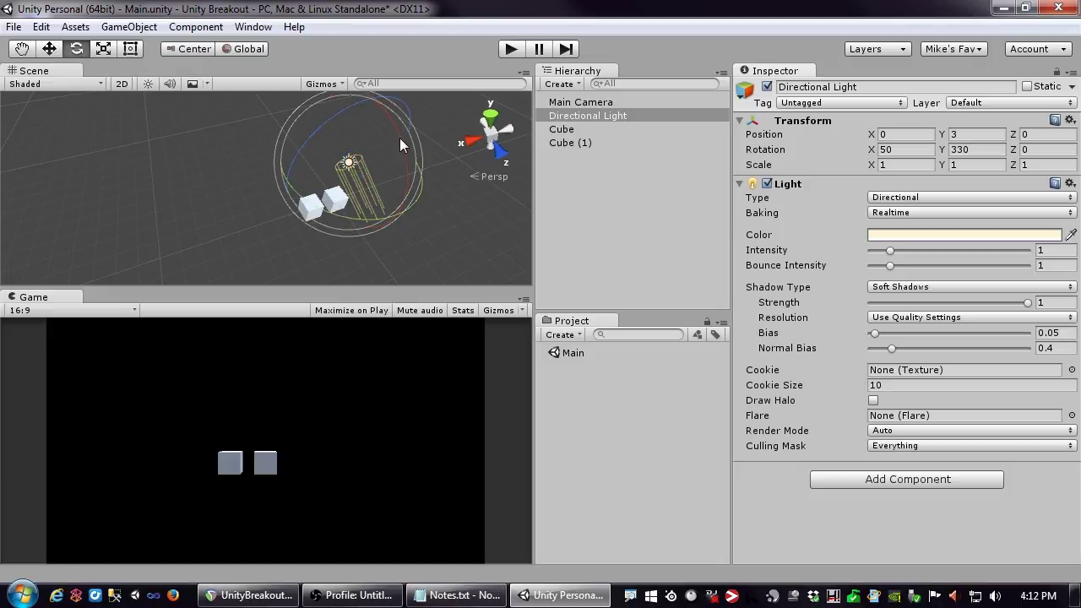
drag(382, 107, 304, 197)
mouse_move(337, 248)
middle_down()
mouse_move(336, 226)
mouse_move(339, 234)
middle_up()
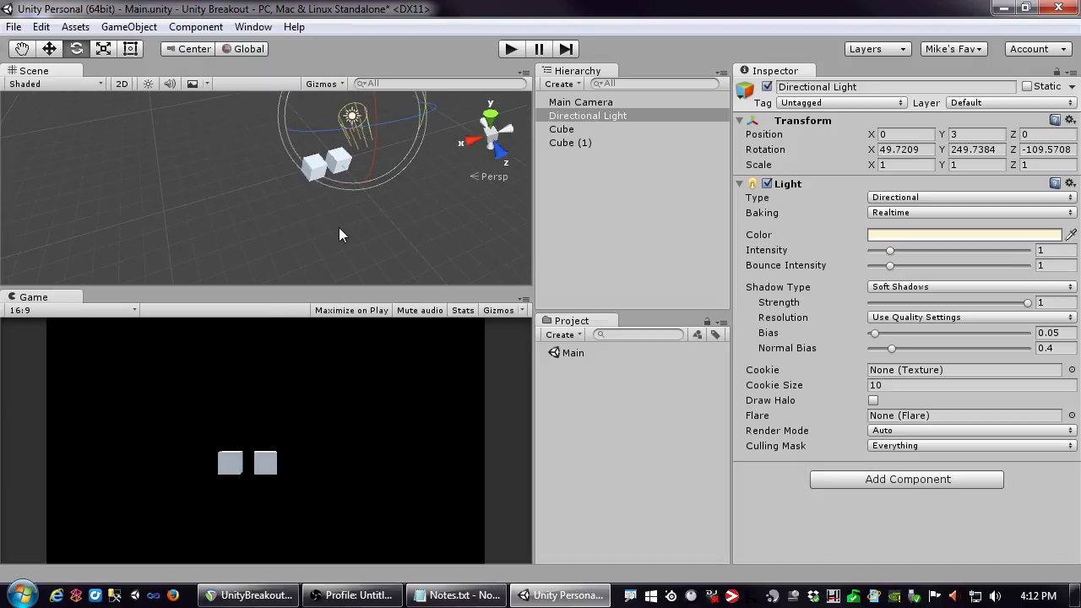
Enable Scene lighting and fine-tune the light to about 53.15, 244.65, -109.86
click(147, 83)
drag(355, 128, 377, 147)
scroll(388, 164, up, 3)
middle_drag(396, 178, 298, 156)
mouse_move(287, 135)
mouse_down()
mouse_move(297, 146)
mouse_move(284, 142)
mouse_up()
scroll(298, 228, down, 4)
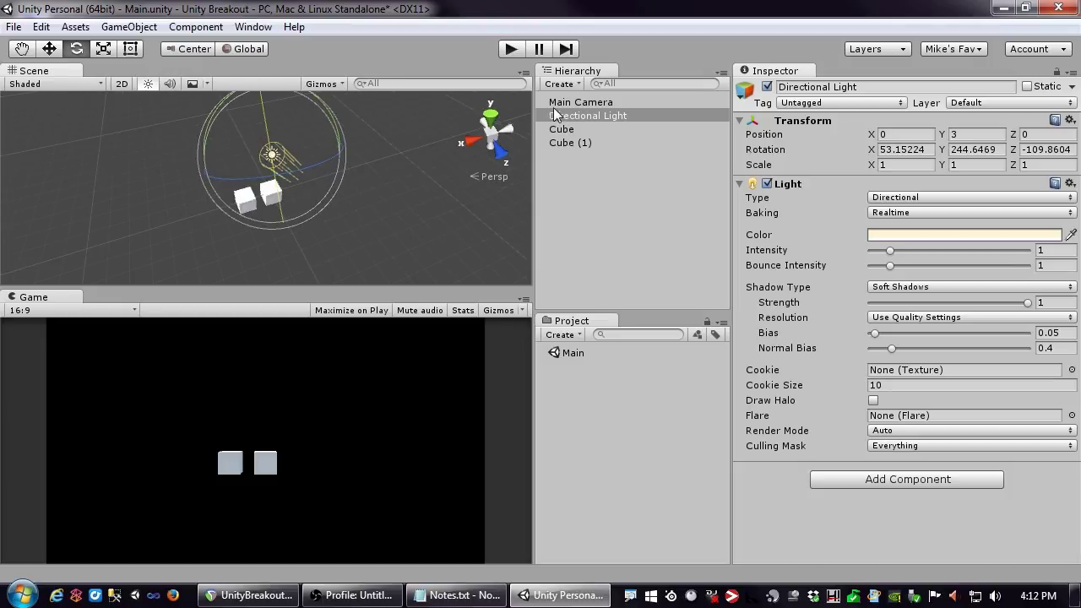
click(49, 48)
Move the Directional Light out to 132.3, -18.3, -38.2 and save with Ctrl+S
key(f)
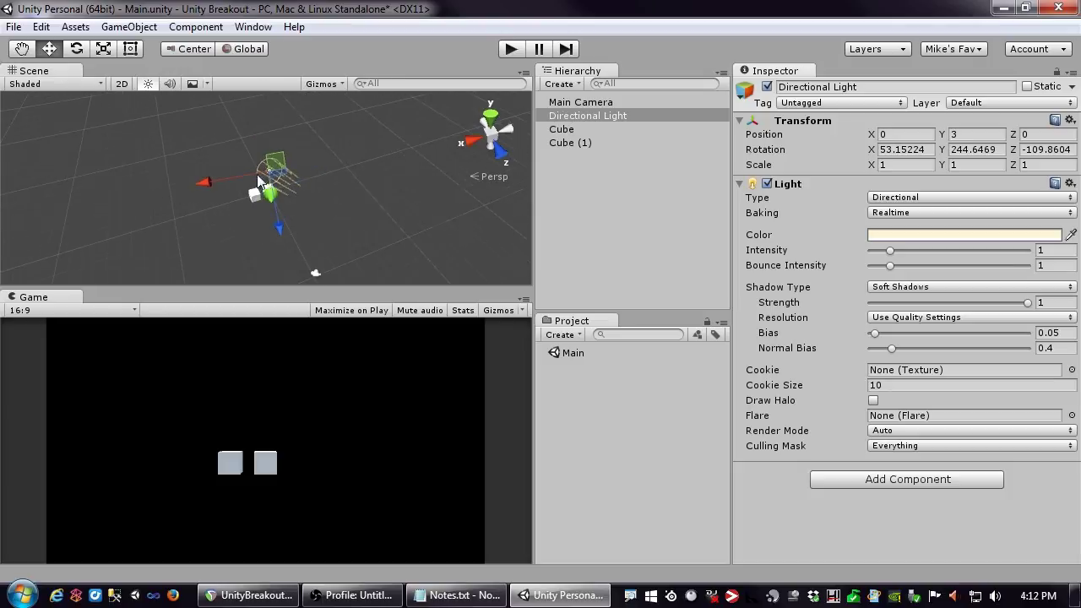
drag(215, 191, 13, 226)
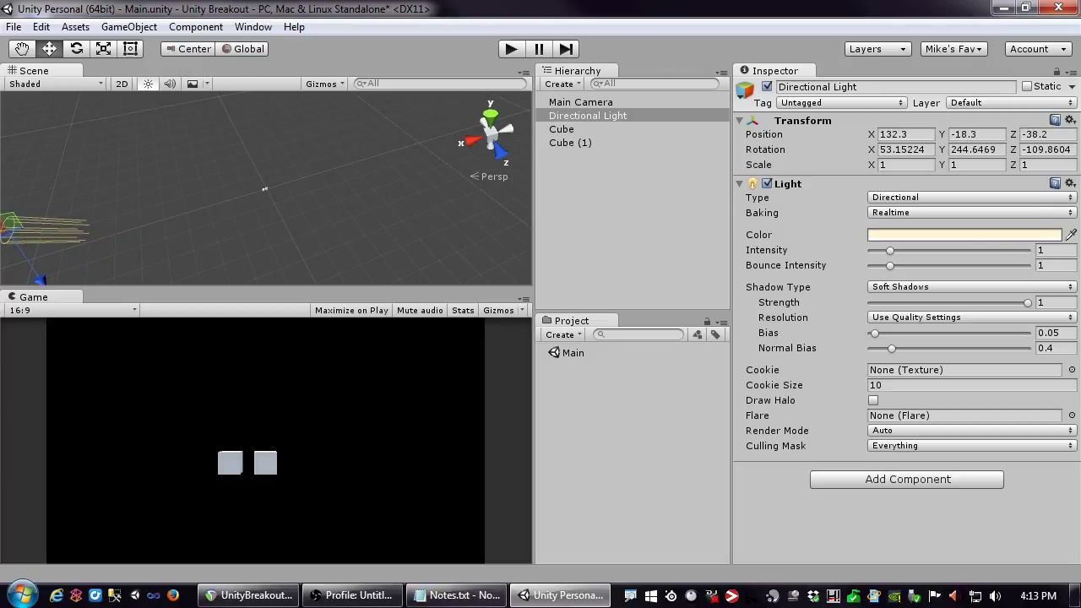
scroll(380, 195, up, 5)
scroll(359, 206, up, 4)
scroll(360, 206, down, 2)
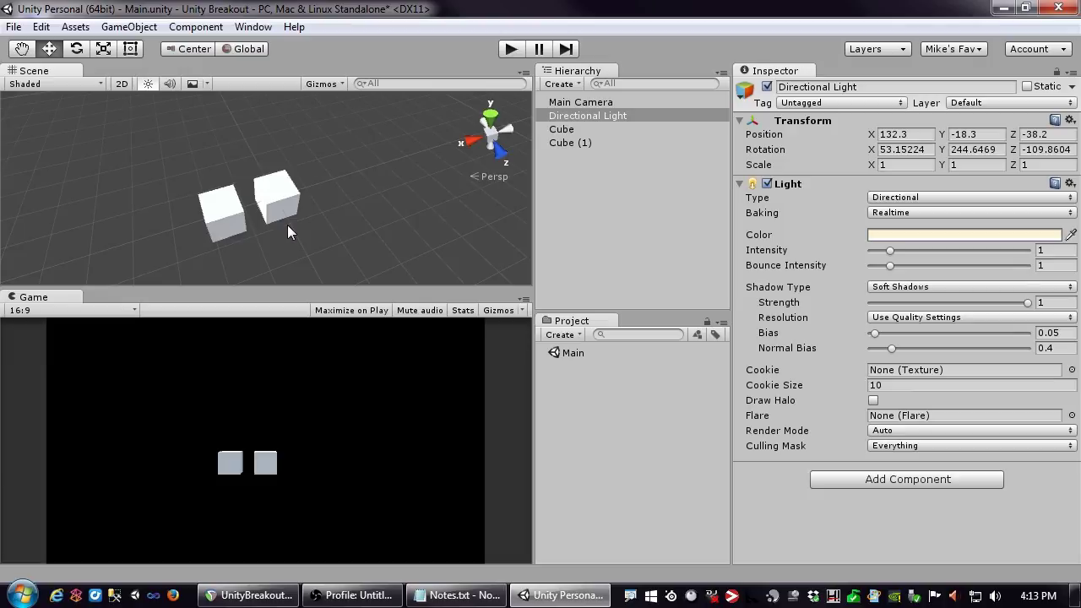
key(ctrl+s)
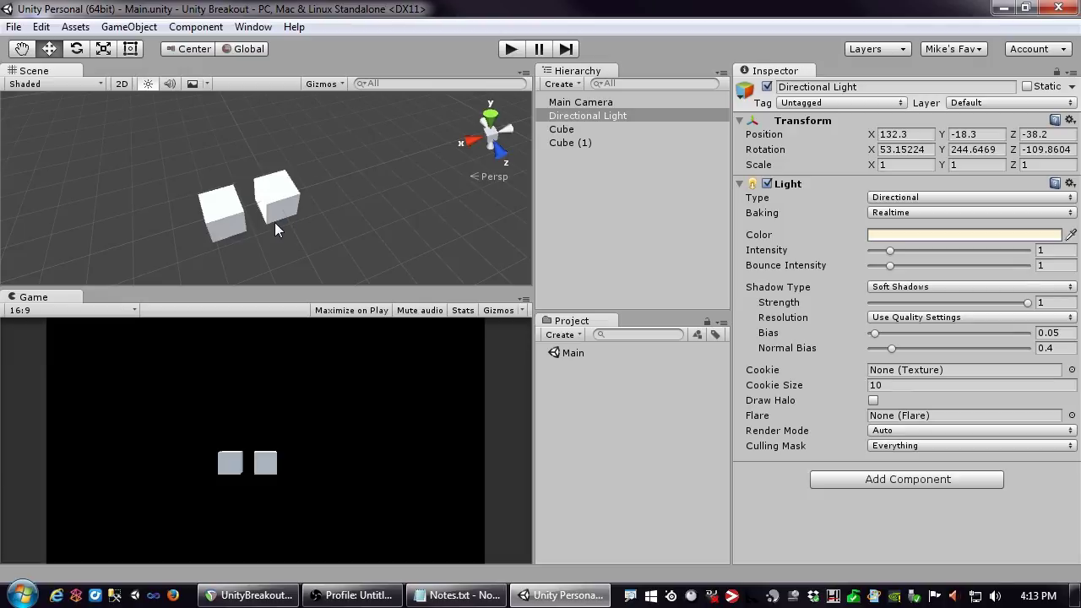